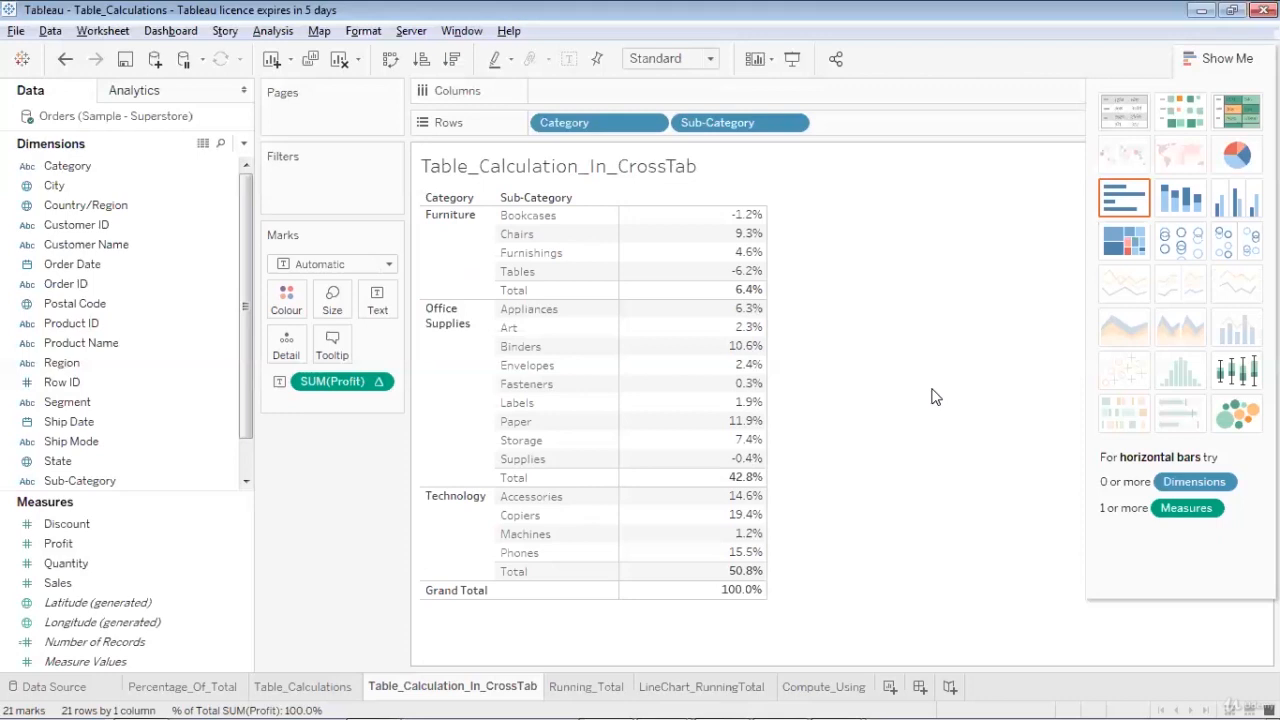
# Clear the Table_Calculation_In_CrossTab sheet and place Category and Sub-Category on Rows
pyautogui.click(338, 60)
pyautogui.click(79, 248)
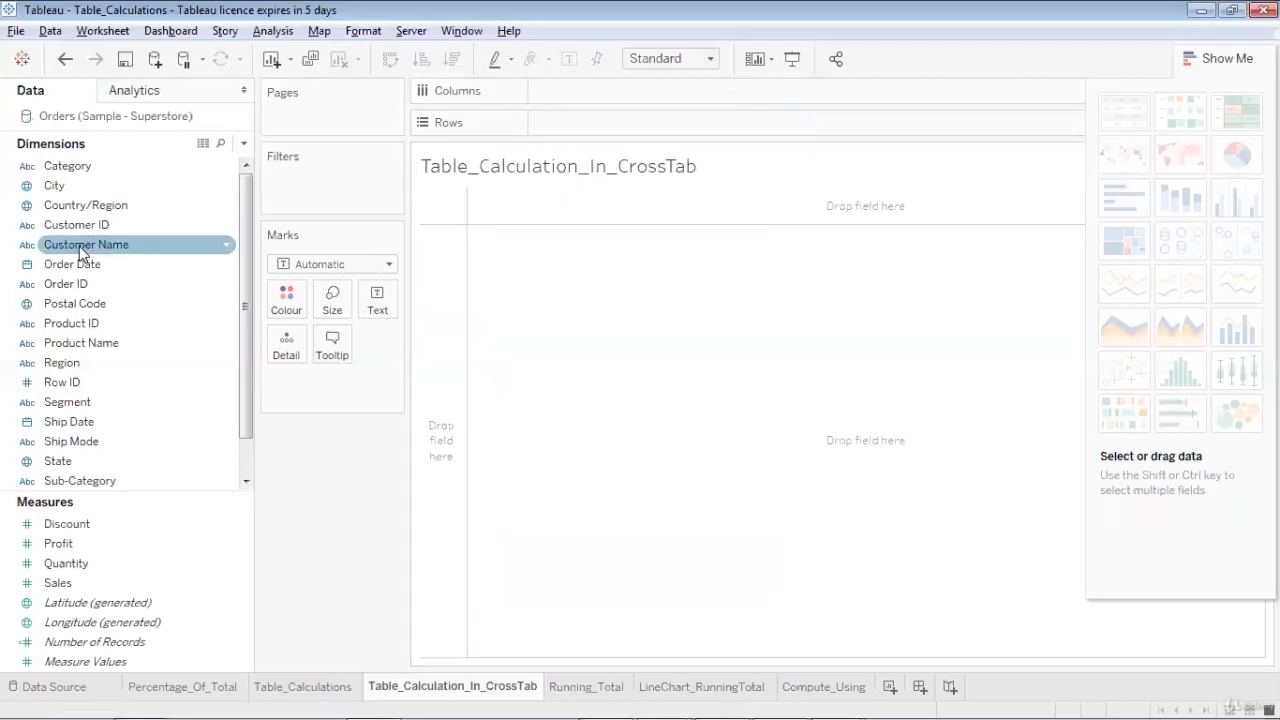
pyautogui.click(84, 187)
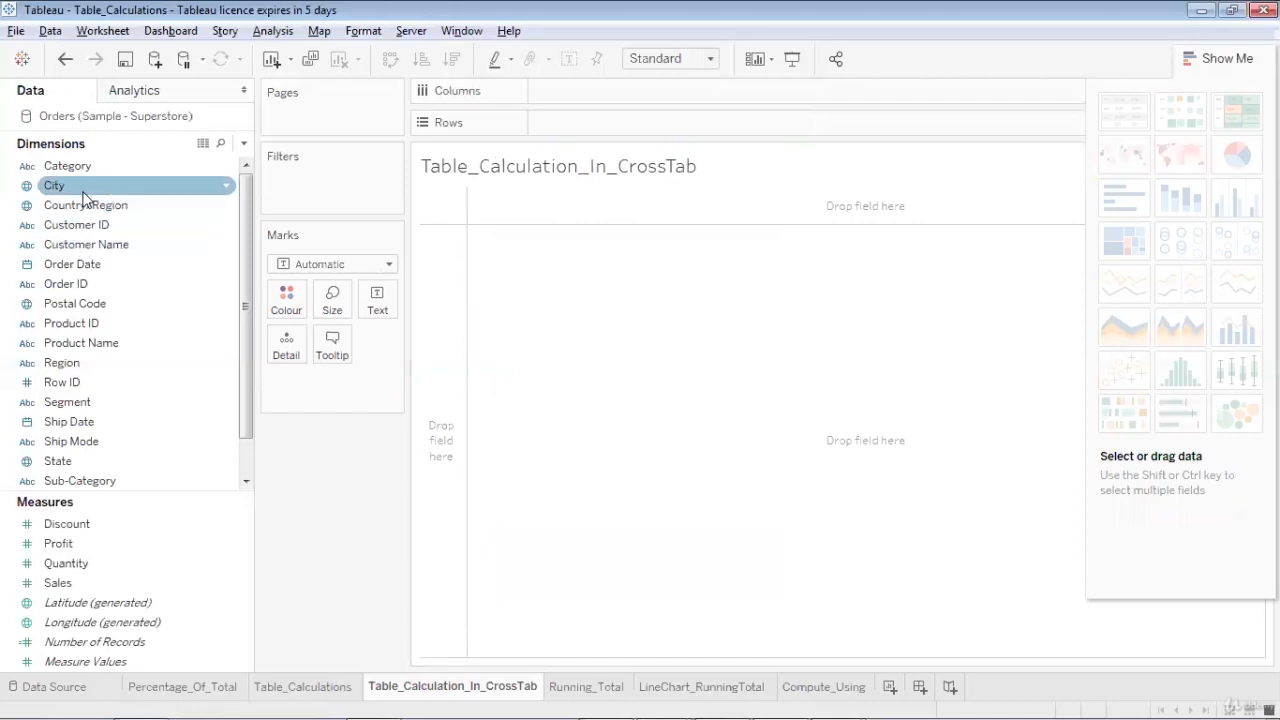
pyautogui.click(85, 170)
pyautogui.moveTo(85, 178); pyautogui.dragTo(614, 135)
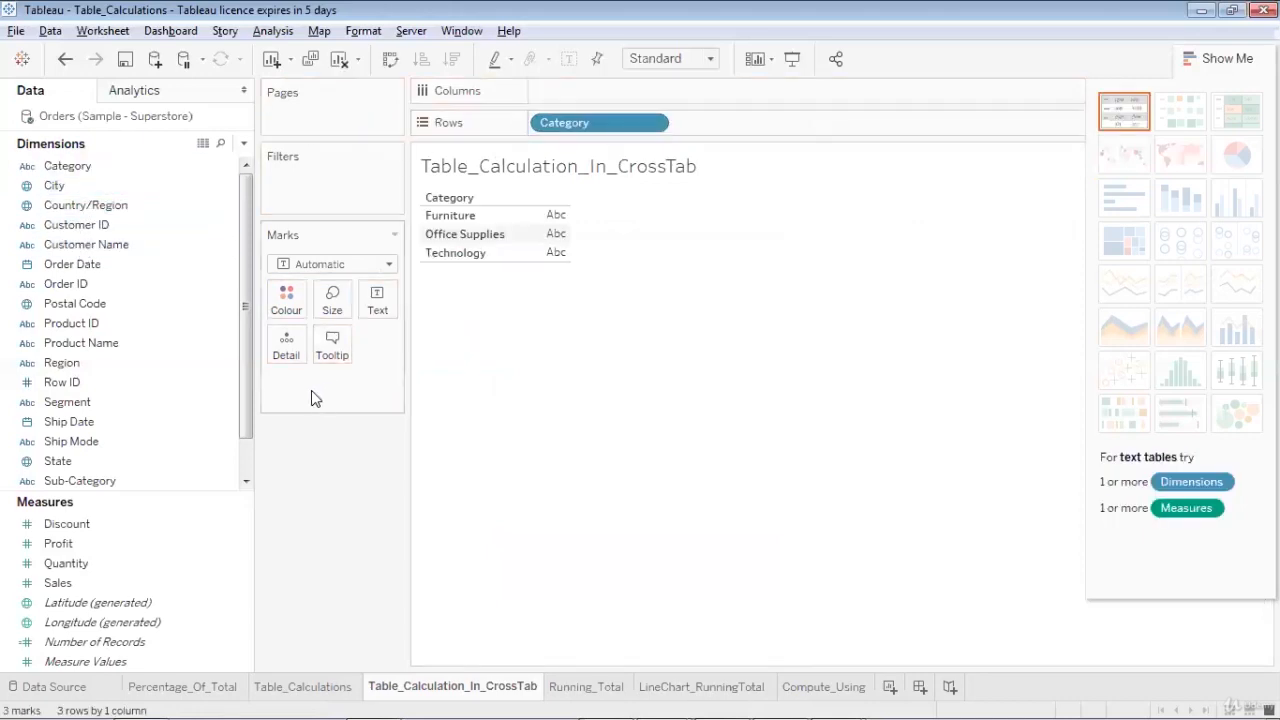
pyautogui.click(110, 383)
pyautogui.doubleClick(150, 481)
# Add Profit as the text values of the table and widen the Sub-Category column to fit its header
pyautogui.click(160, 580)
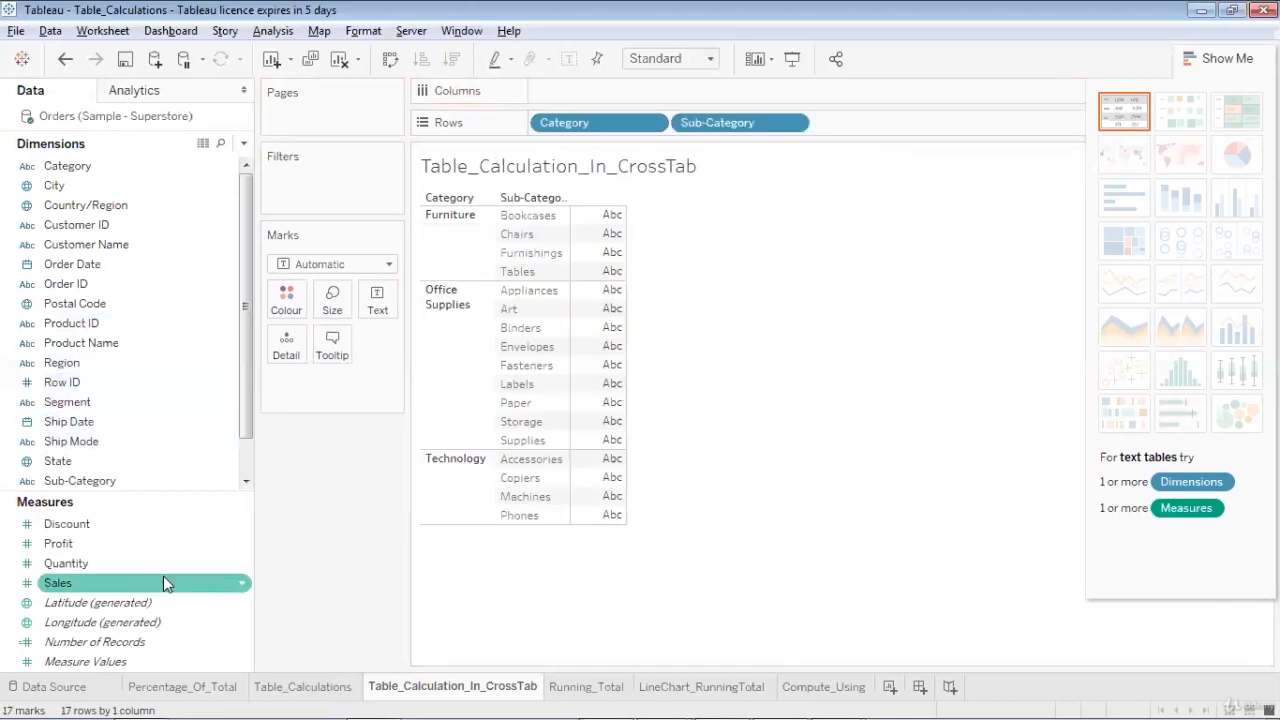
pyautogui.click(120, 547)
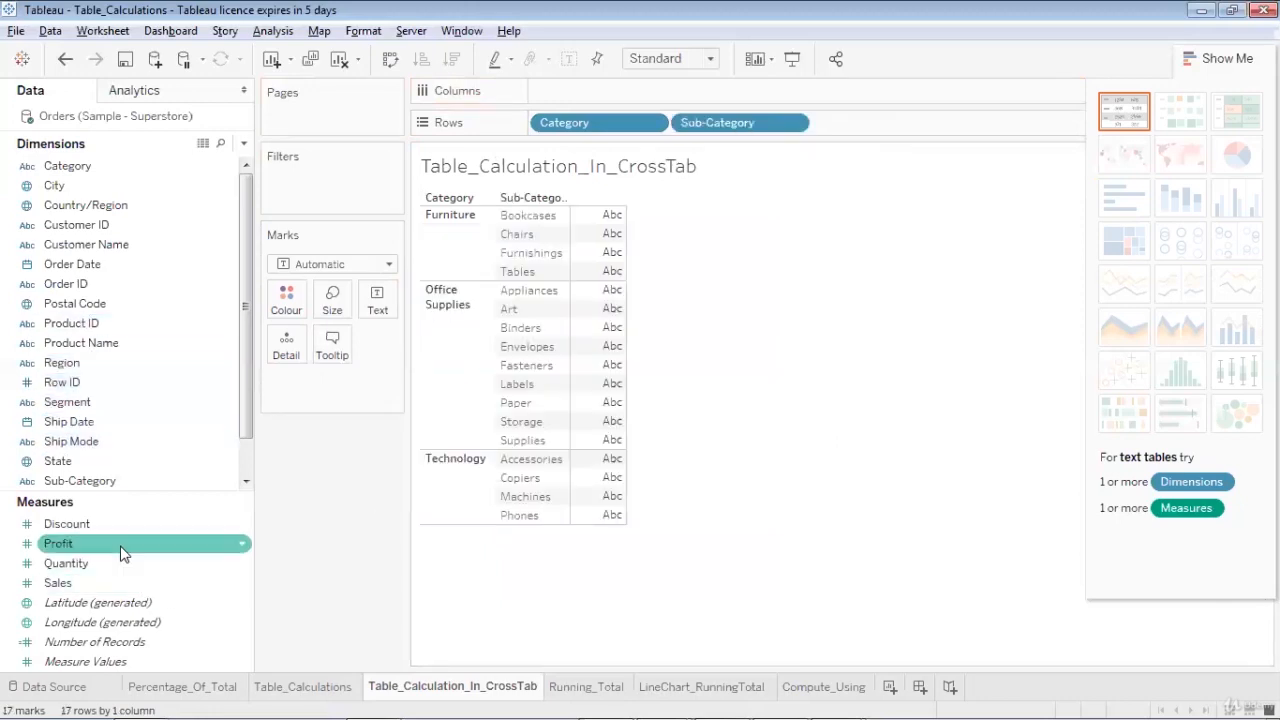
pyautogui.moveTo(120, 547); pyautogui.dragTo(862, 273)
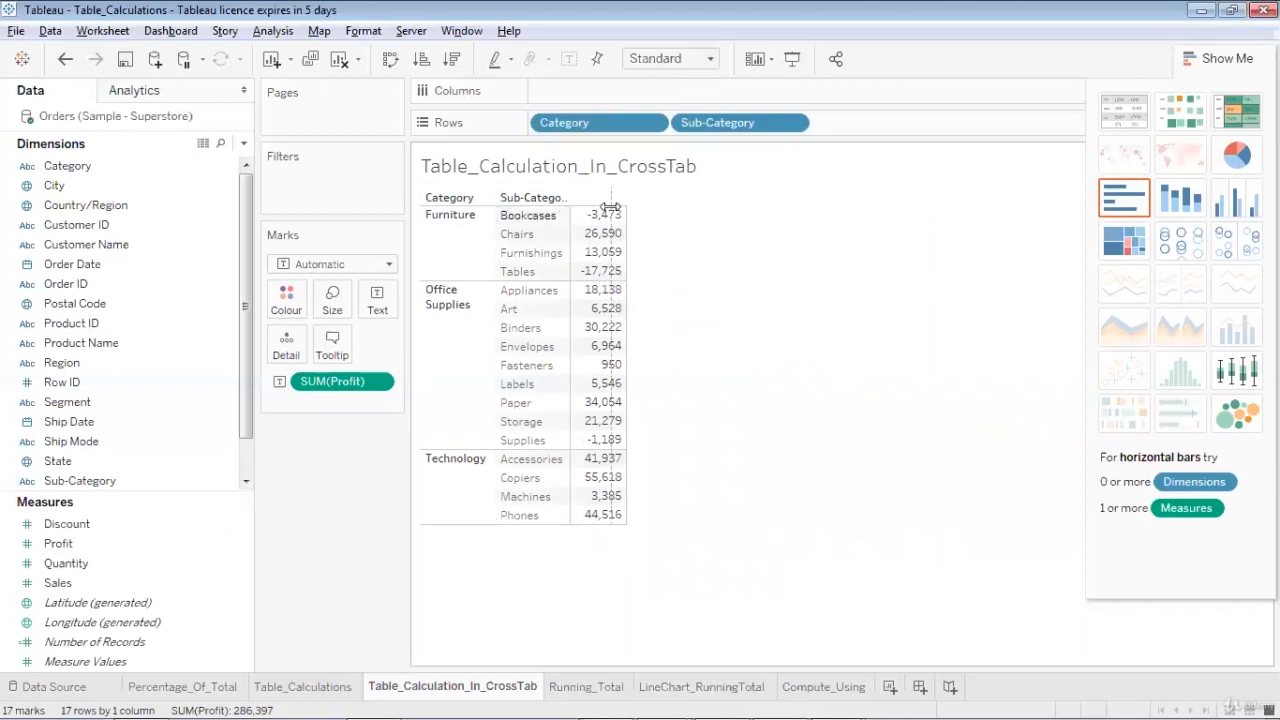
pyautogui.moveTo(598, 213); pyautogui.dragTo(610, 214)
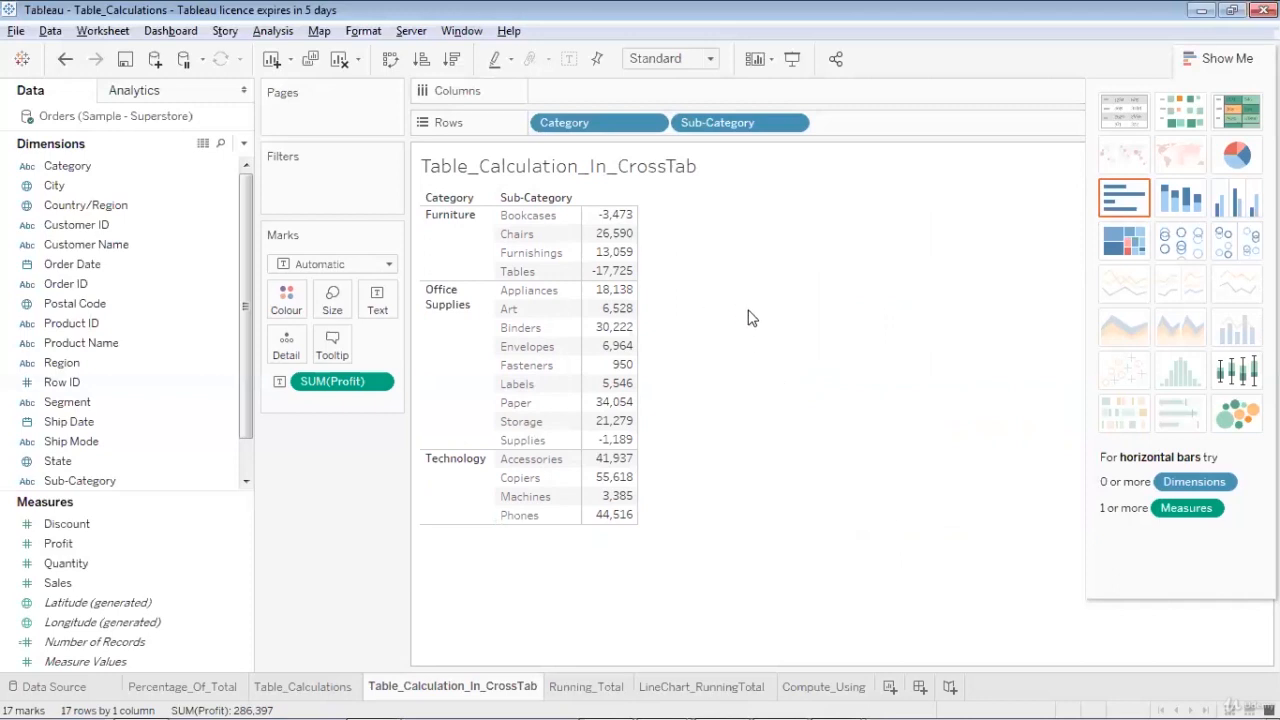
# Show column grand totals for the profit table by category and sub-category
pyautogui.click(280, 31)
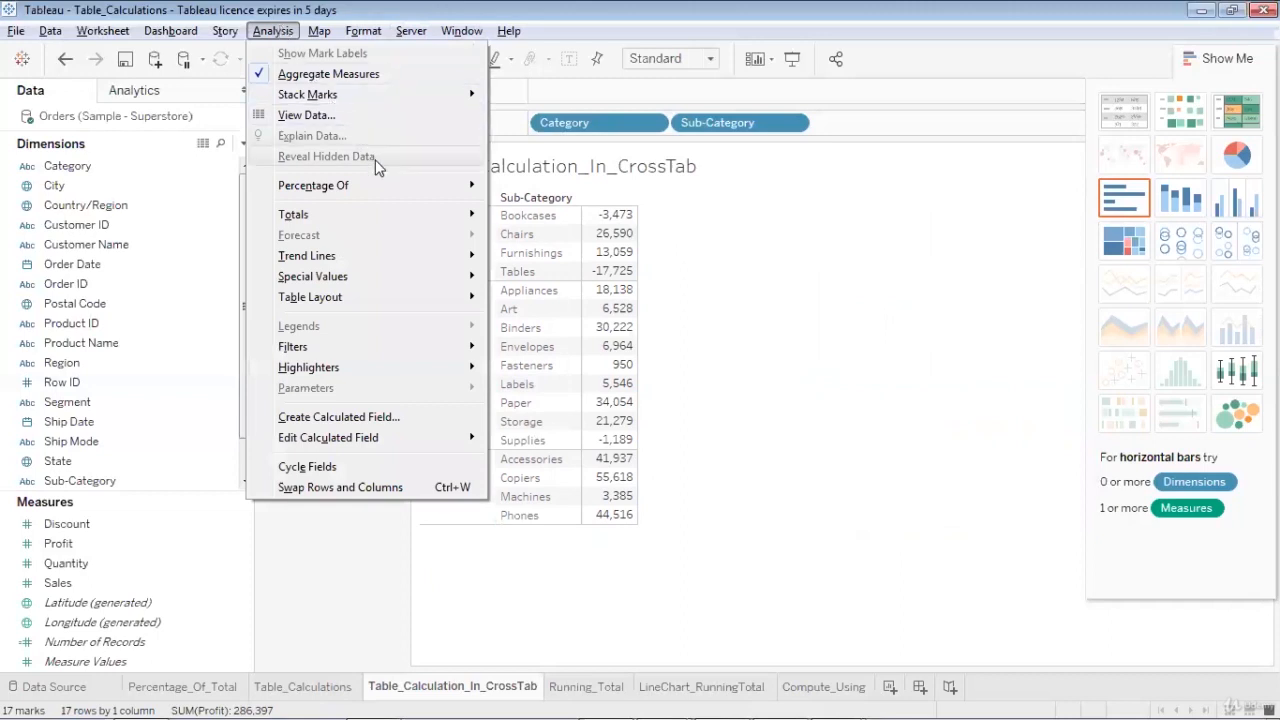
pyautogui.moveTo(416, 210)
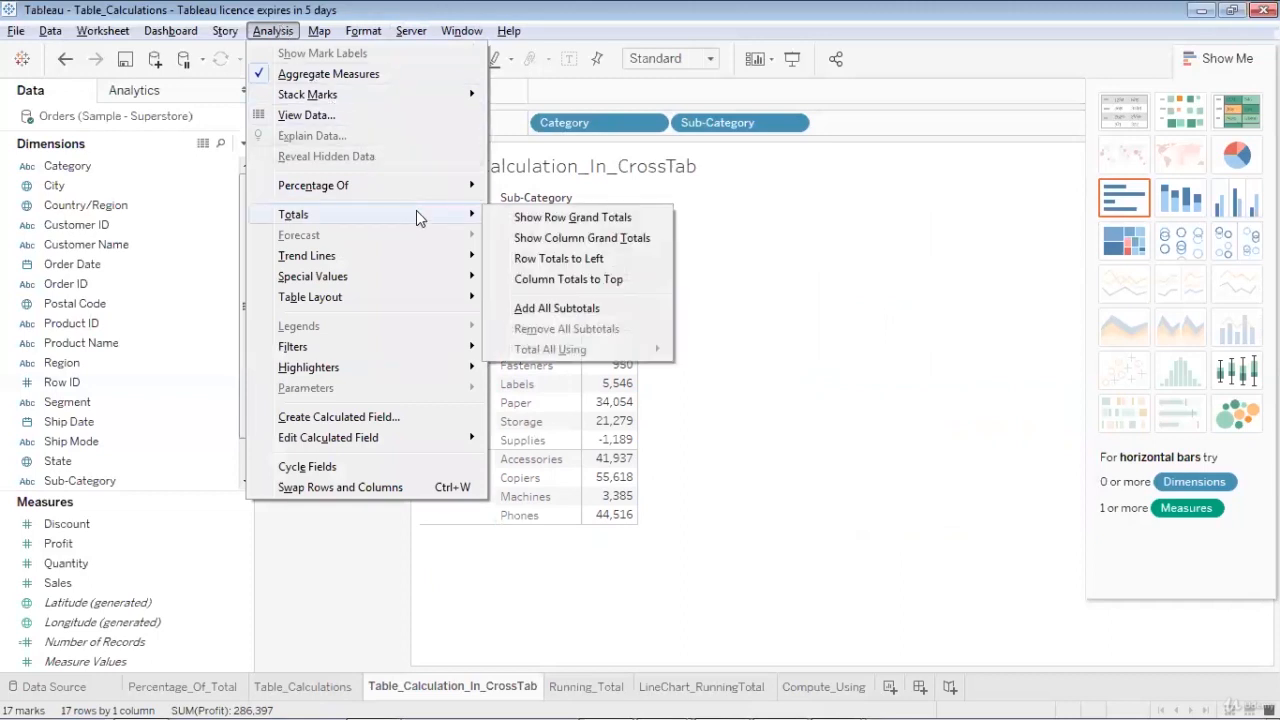
pyautogui.click(507, 238)
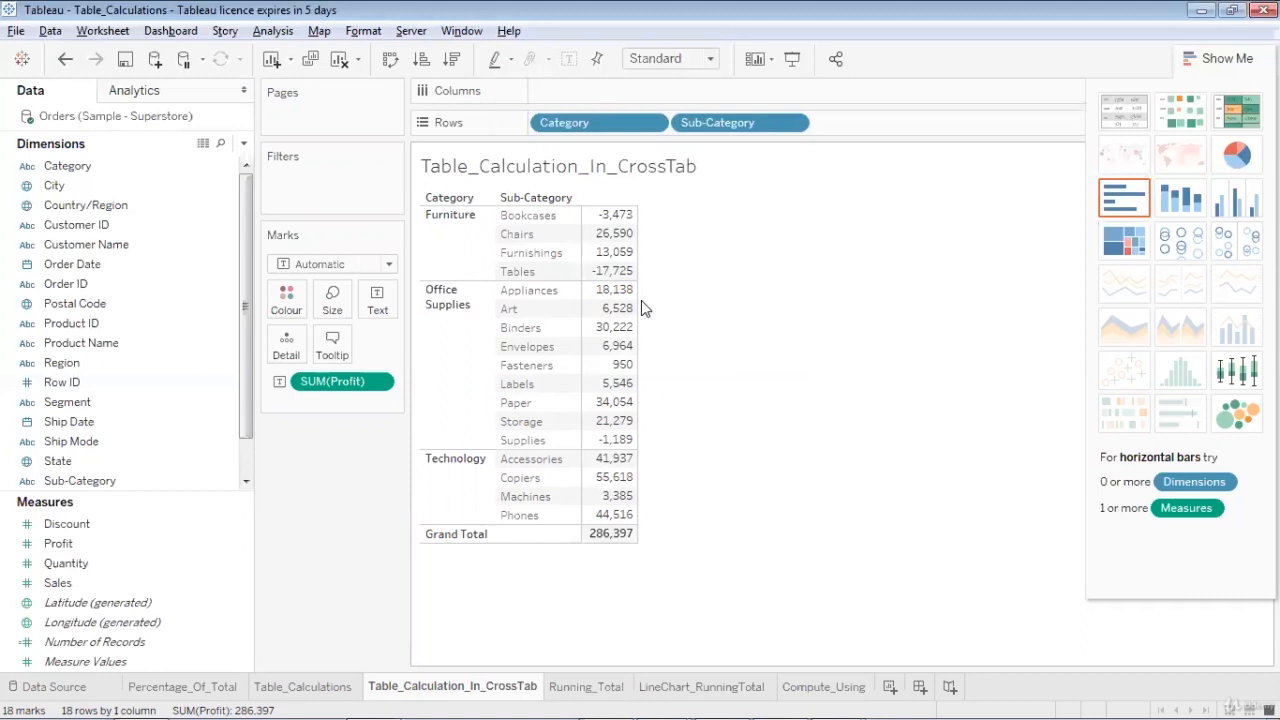
# Apply the Percent of Total quick table calculation to SUM(Profit)
pyautogui.click(383, 385)
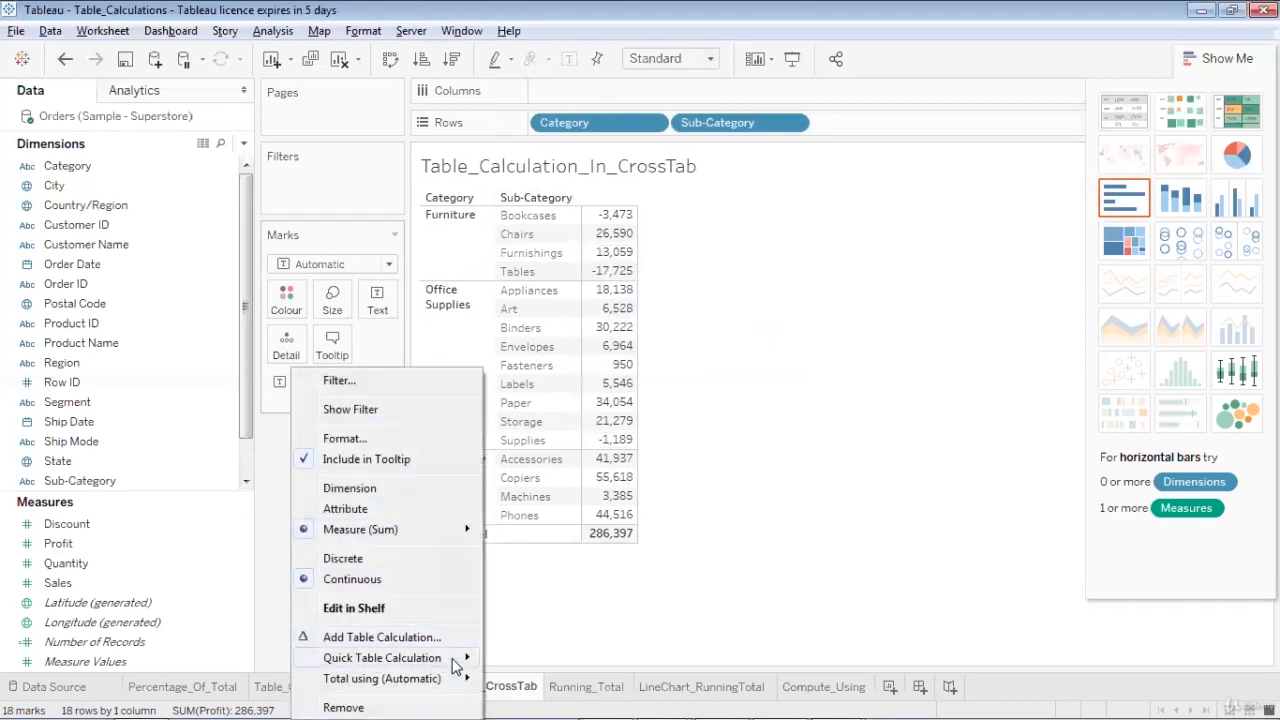
pyautogui.moveTo(455, 665)
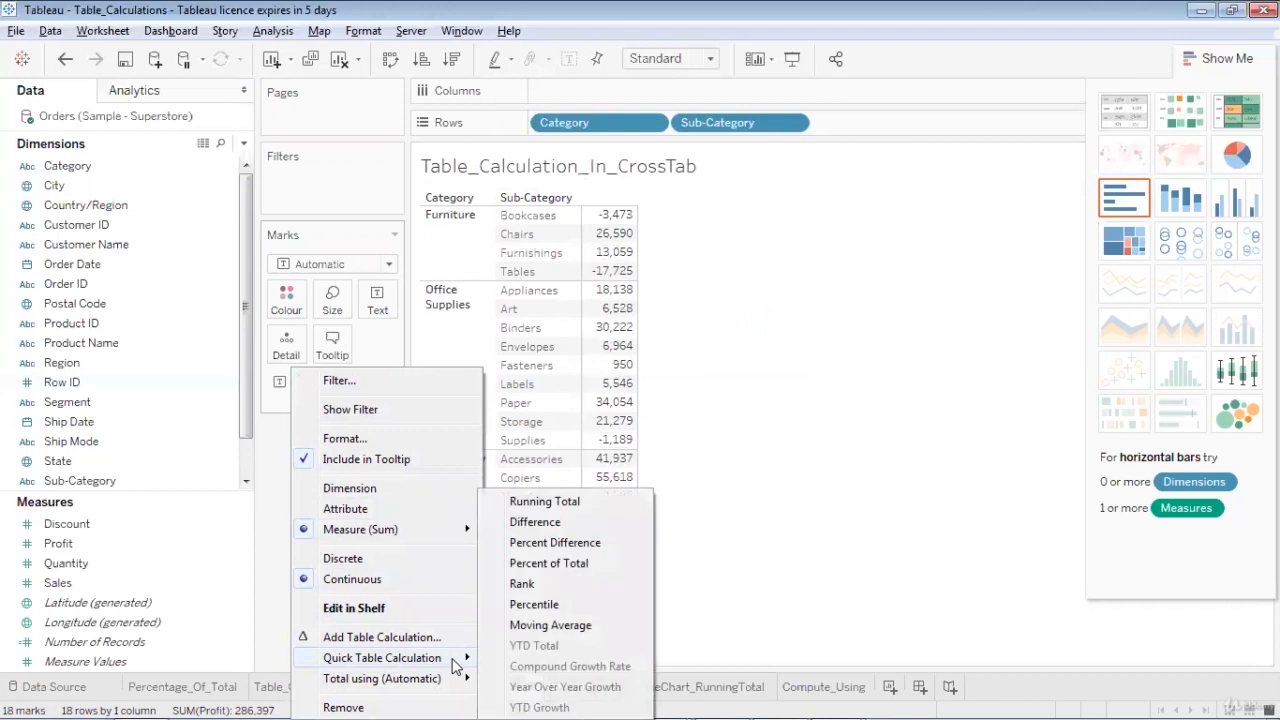
pyautogui.click(520, 564)
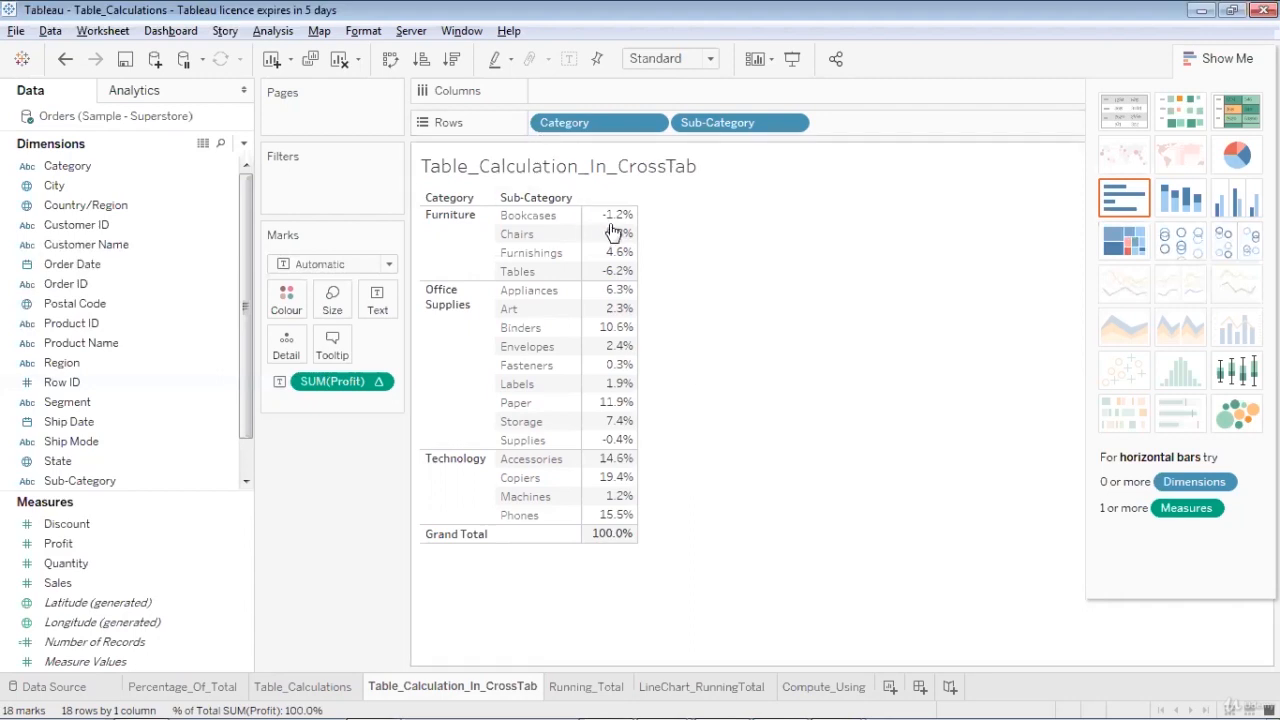
# Add all subtotals so that each category in the crosstab gets its own total row
pyautogui.moveTo(618, 485)
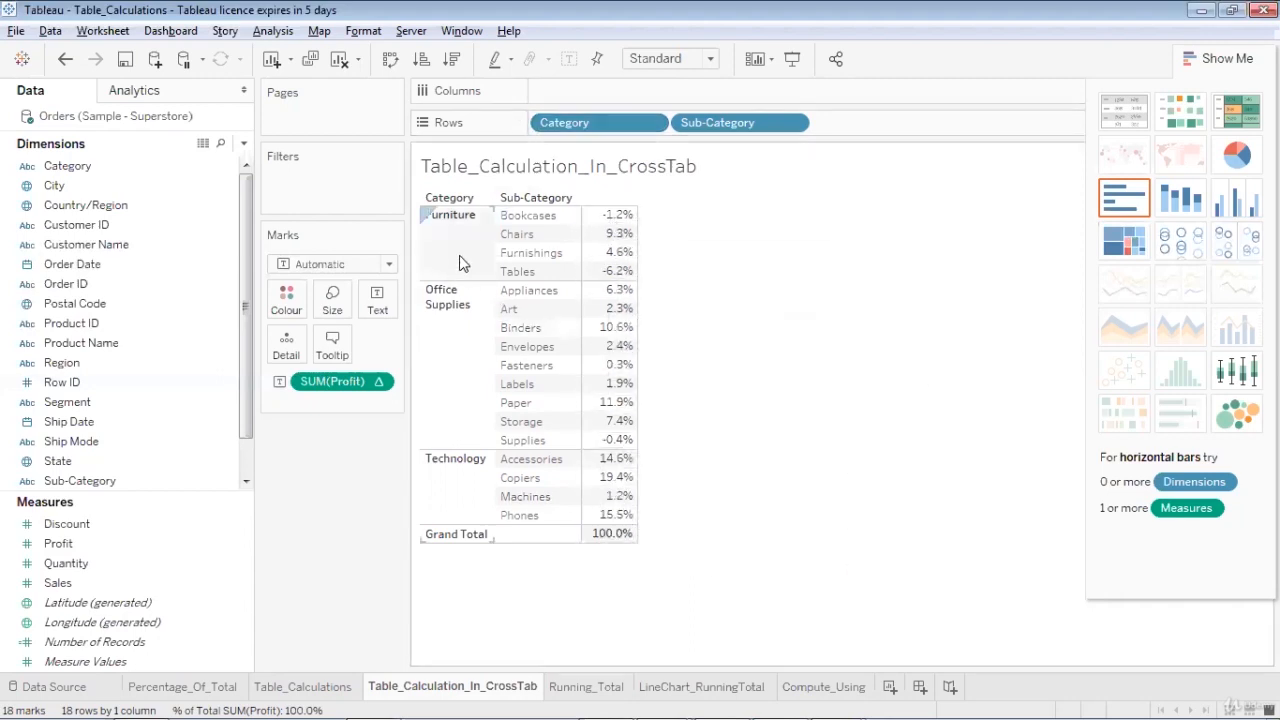
pyautogui.click(273, 31)
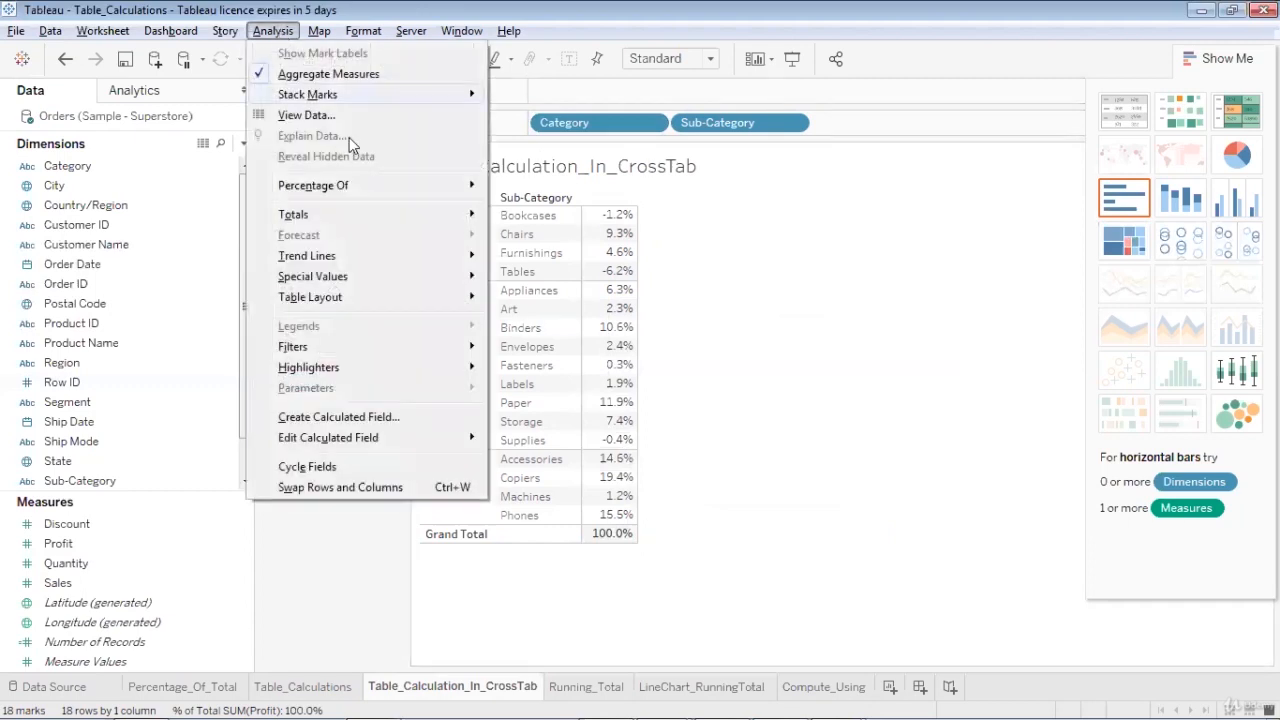
pyautogui.moveTo(386, 208)
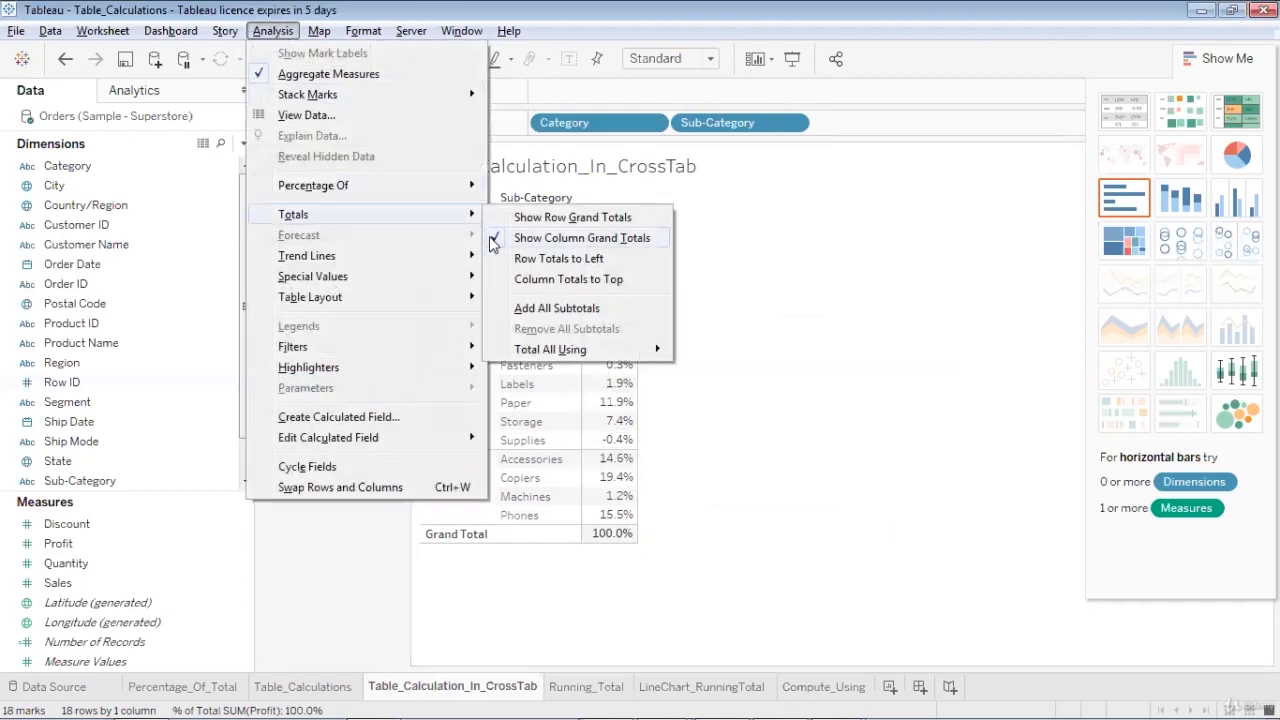
pyautogui.click(523, 309)
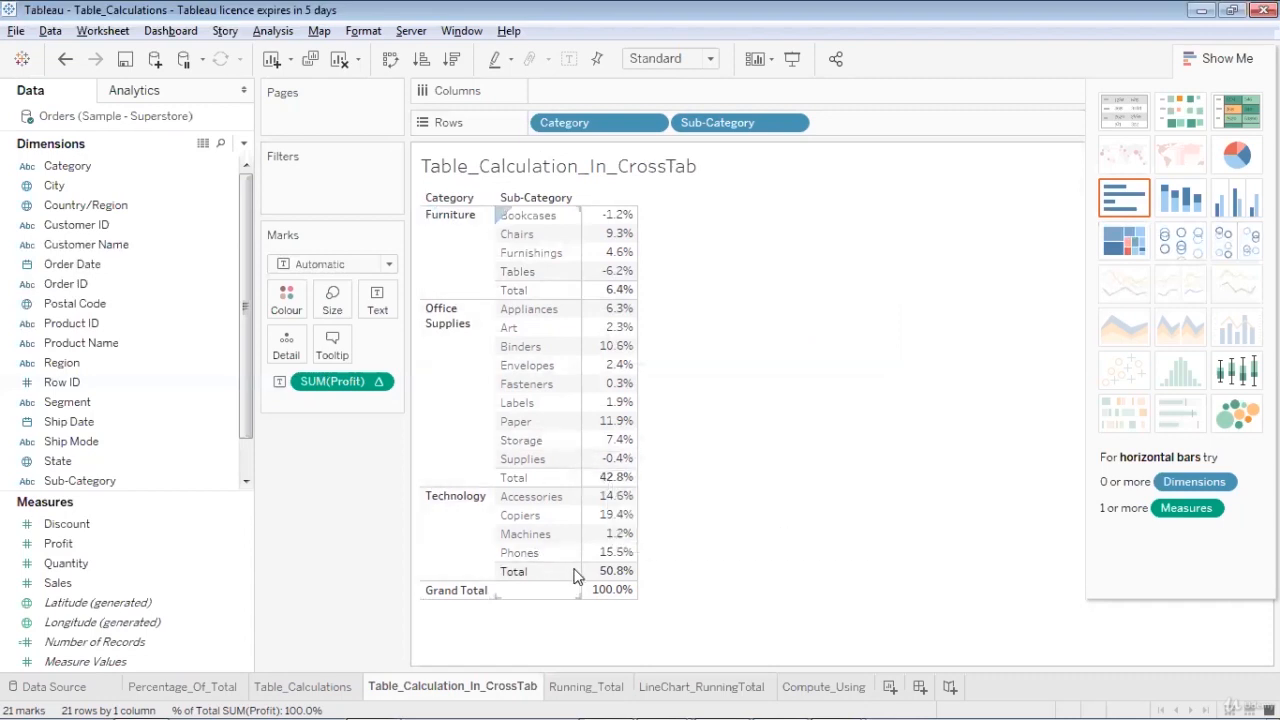
# Switch to the Running_Total worksheet
pyautogui.moveTo(592, 577)
pyautogui.moveTo(588, 226)
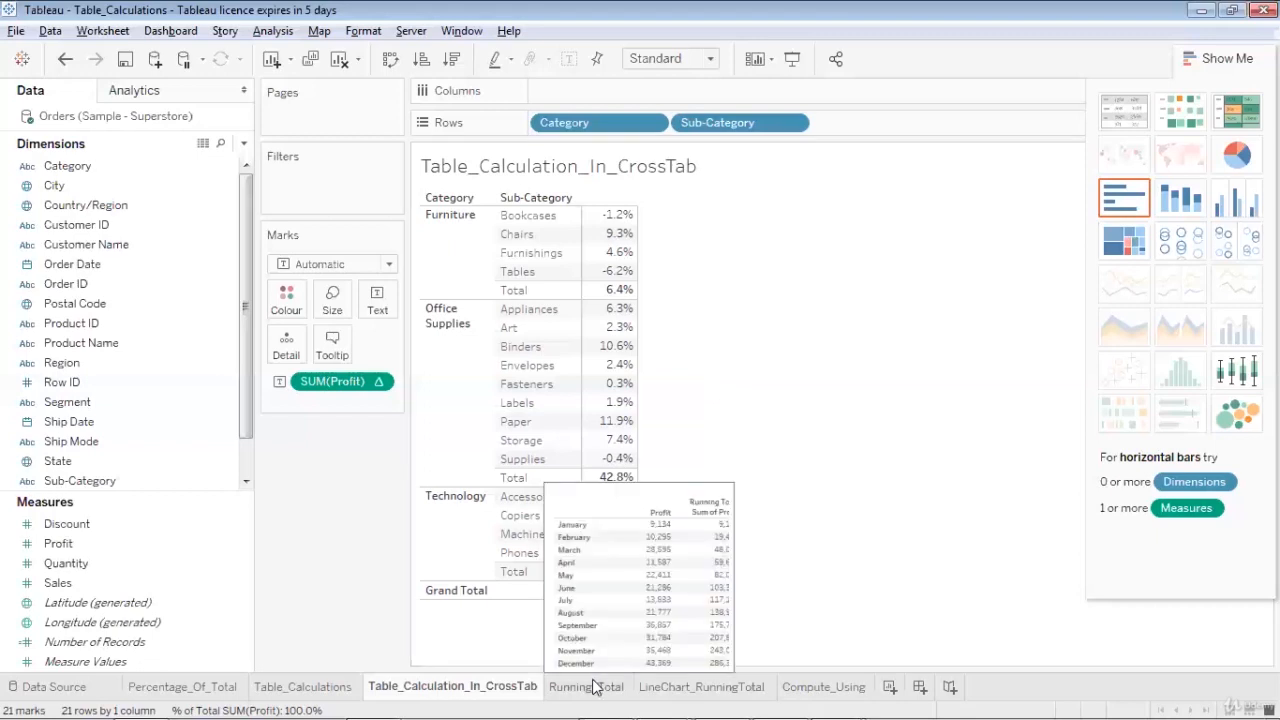
pyautogui.moveTo(565, 697)
pyautogui.click(565, 697)
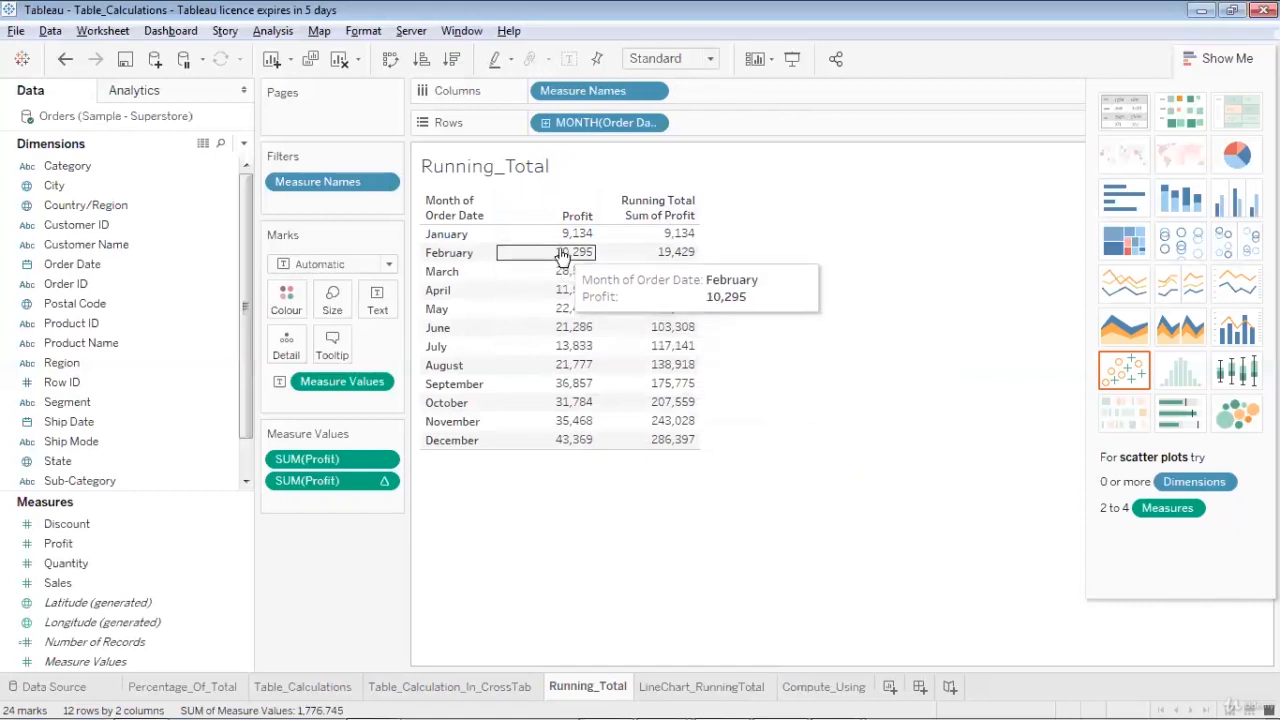
# Compare the monthly Profit values with the Running Total Sum of Profit column, checking November's running total
pyautogui.moveTo(564, 232); pyautogui.dragTo(580, 424)
pyautogui.click(659, 421)
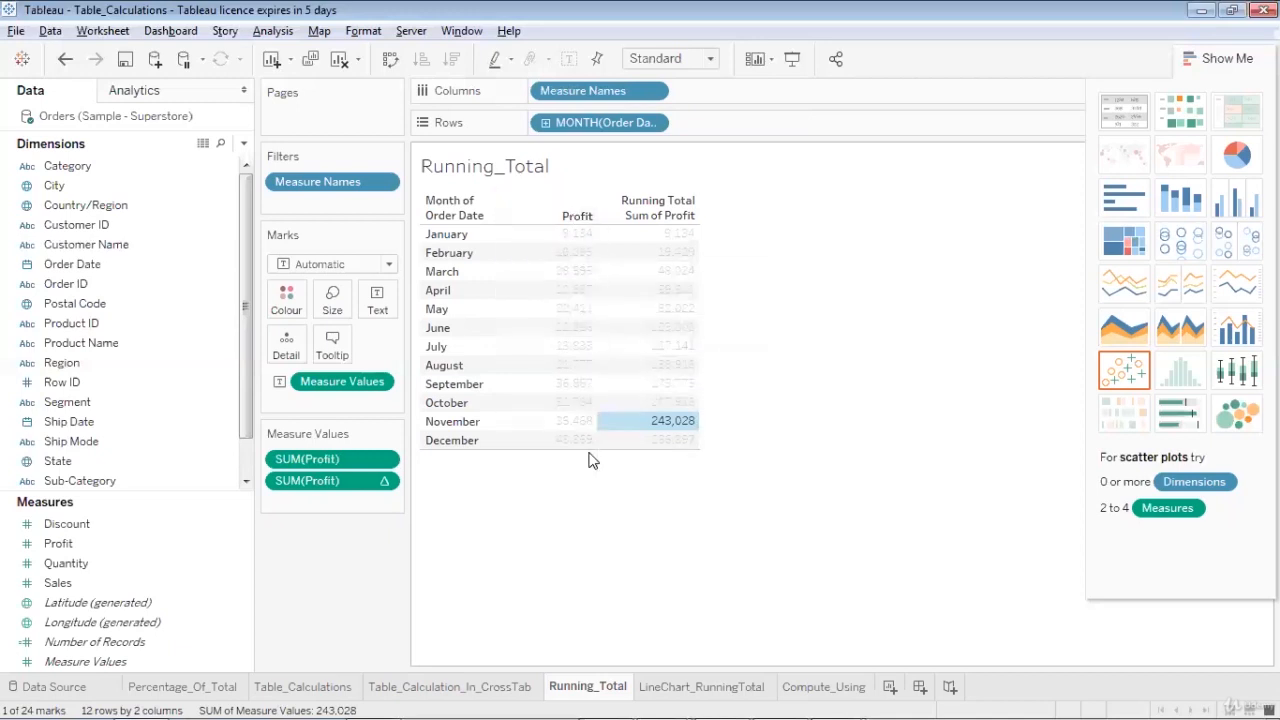
pyautogui.click(671, 557)
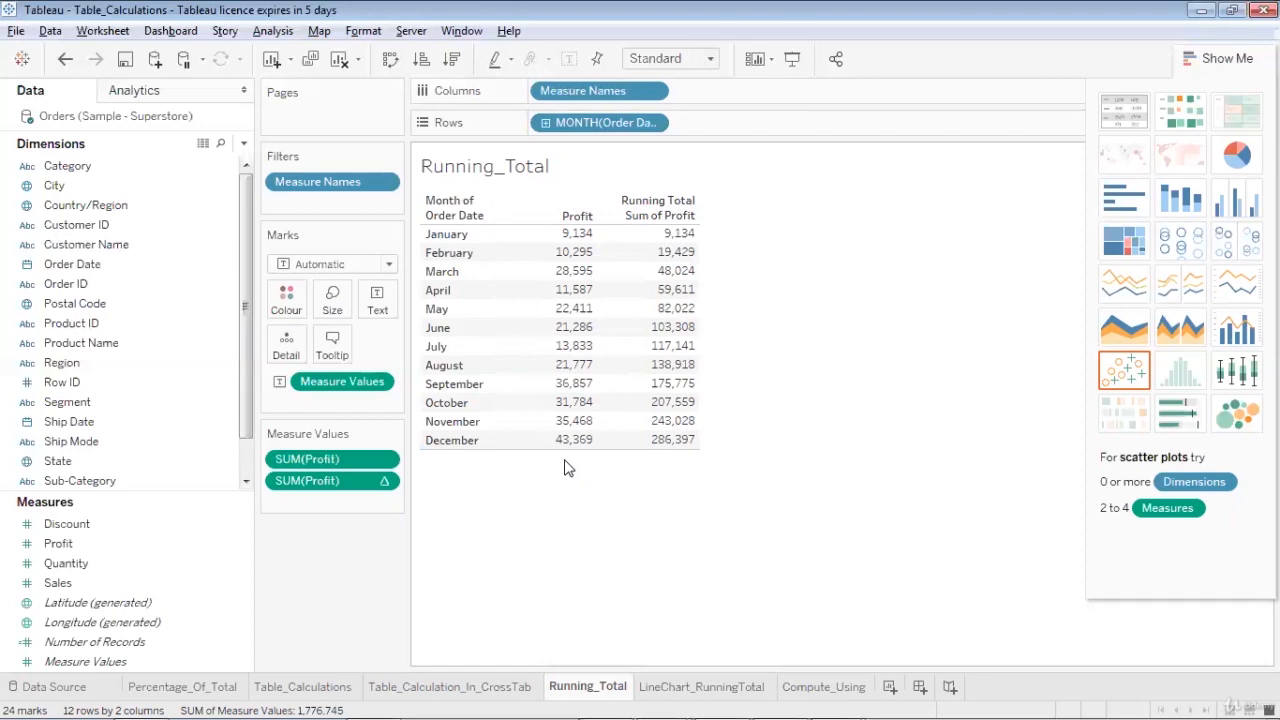
# Clear the Running_Total sheet and build a text table of Profit by year of Order Date
pyautogui.click(341, 60)
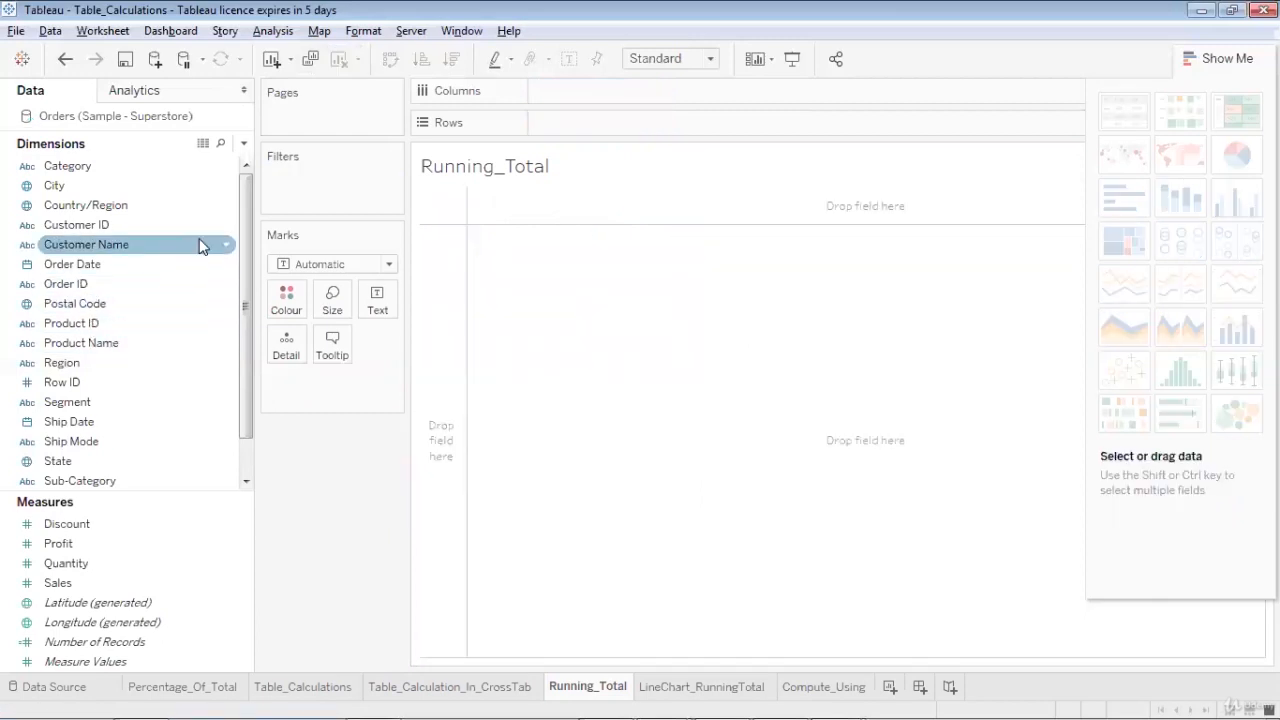
pyautogui.moveTo(133, 268); pyautogui.dragTo(650, 128)
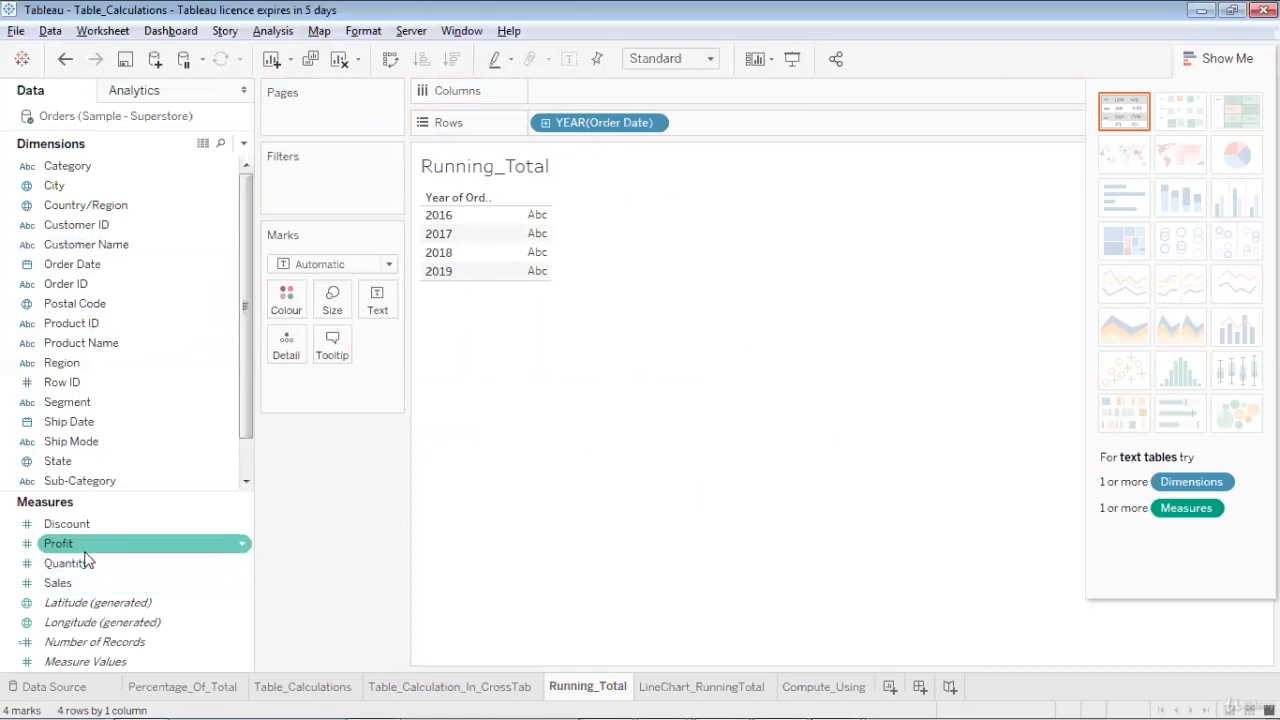
pyautogui.moveTo(79, 546); pyautogui.dragTo(596, 92)
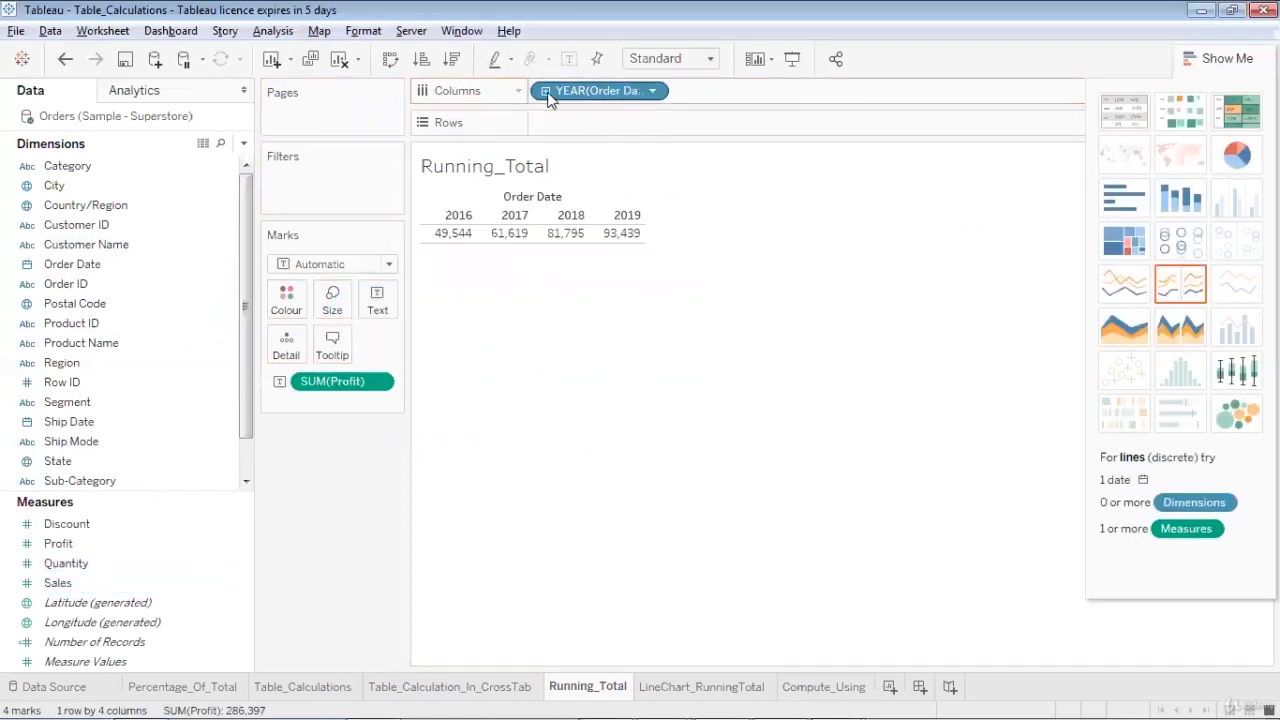
# Drill Order Date down to month level and remove the year and quarter fields from Columns
pyautogui.click(546, 91)
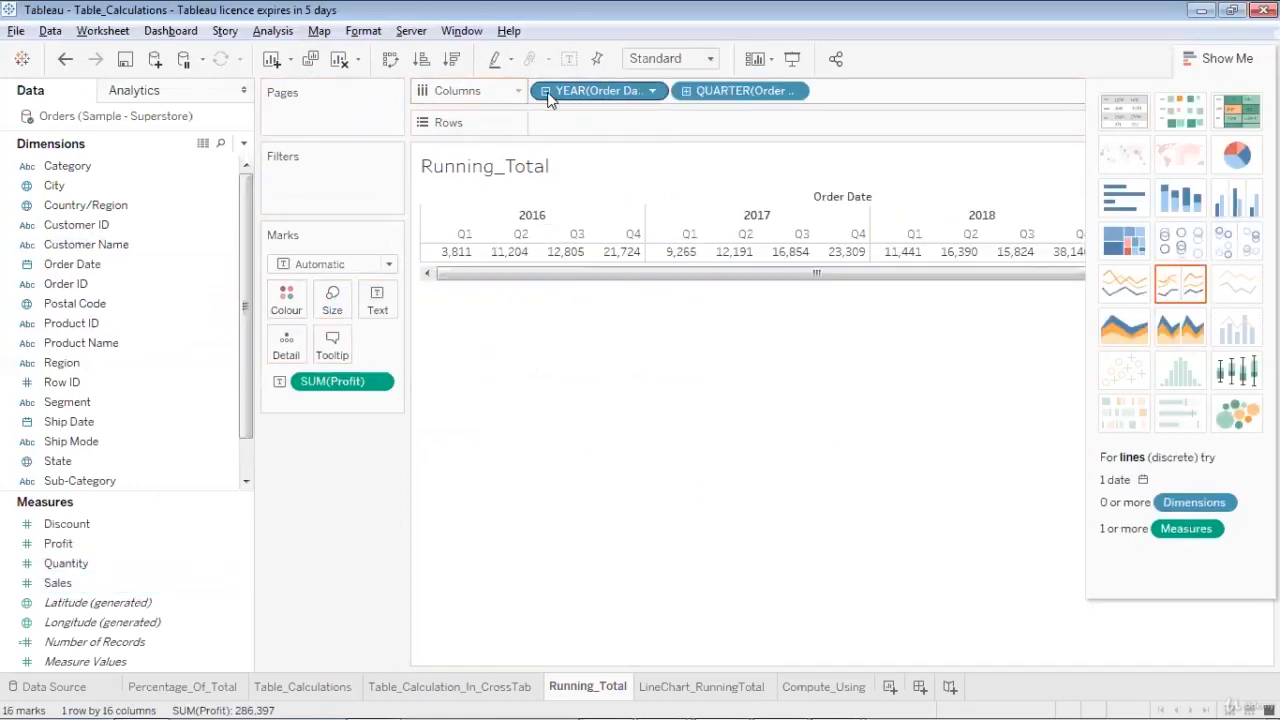
pyautogui.click(687, 91)
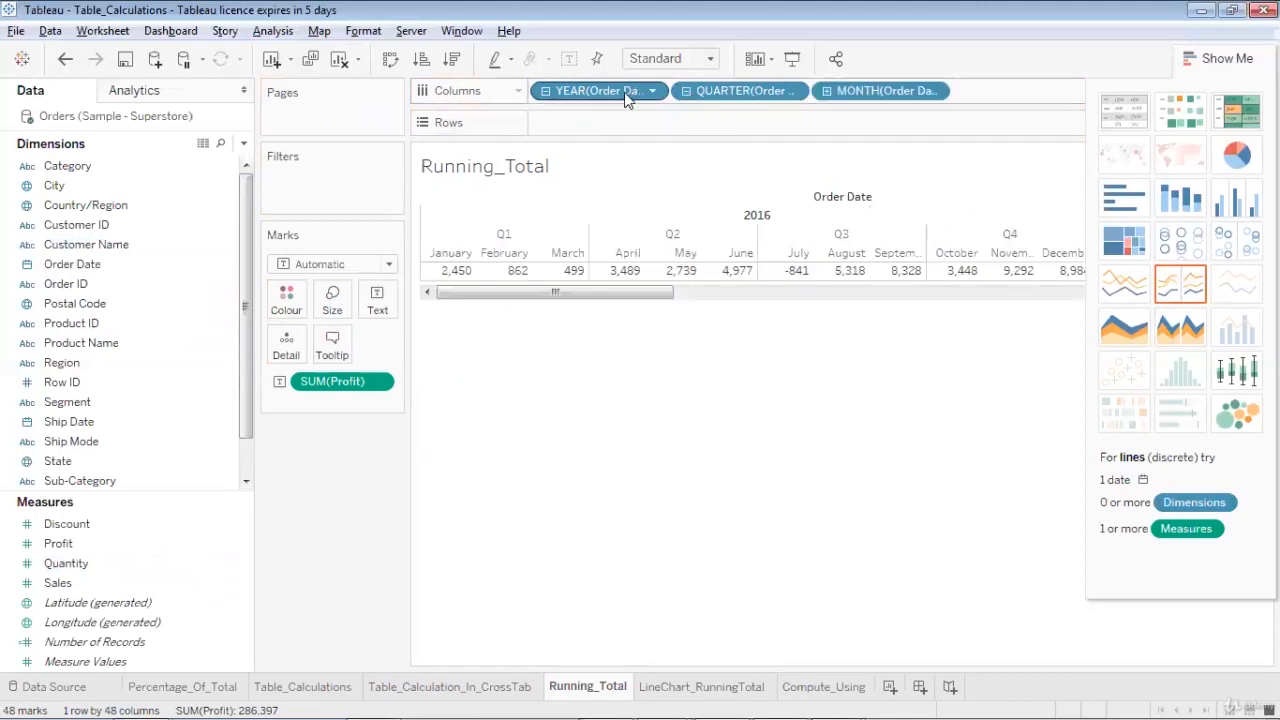
pyautogui.moveTo(618, 93); pyautogui.dragTo(190, 168)
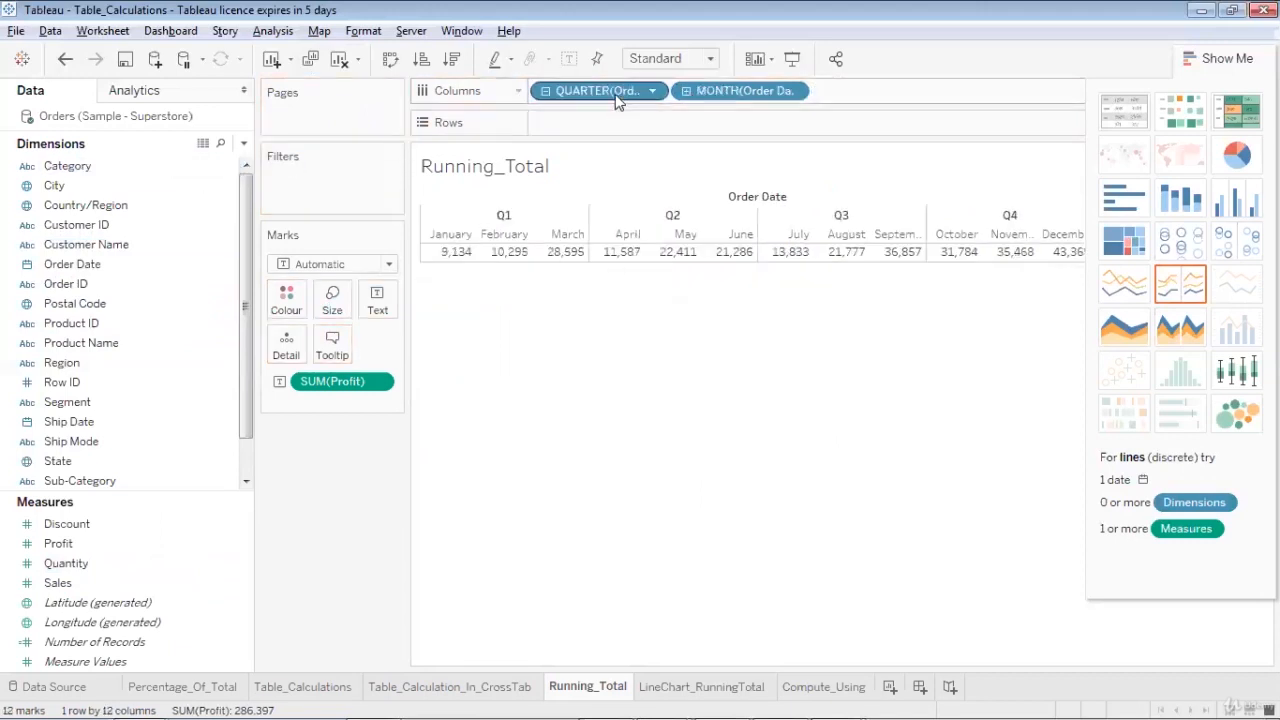
pyautogui.moveTo(615, 93); pyautogui.dragTo(703, 195)
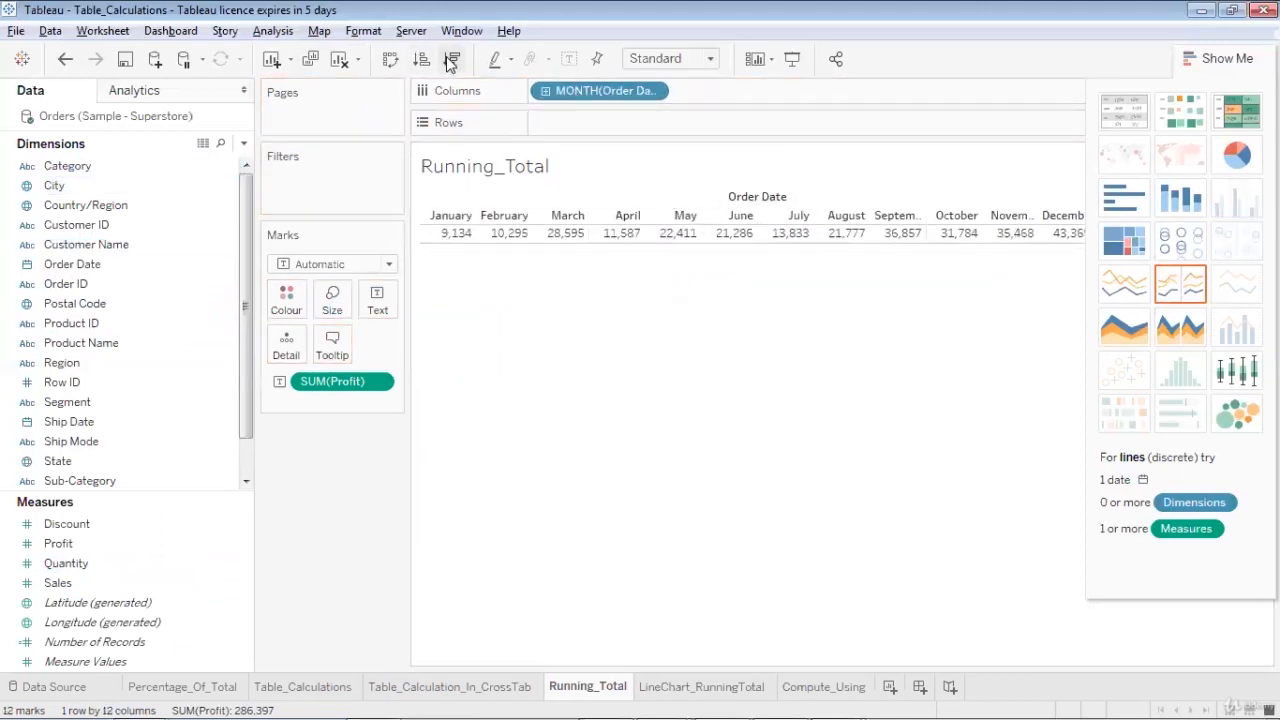
# Swap rows and columns and widen the Month of Order Date column to fit its header
pyautogui.click(392, 60)
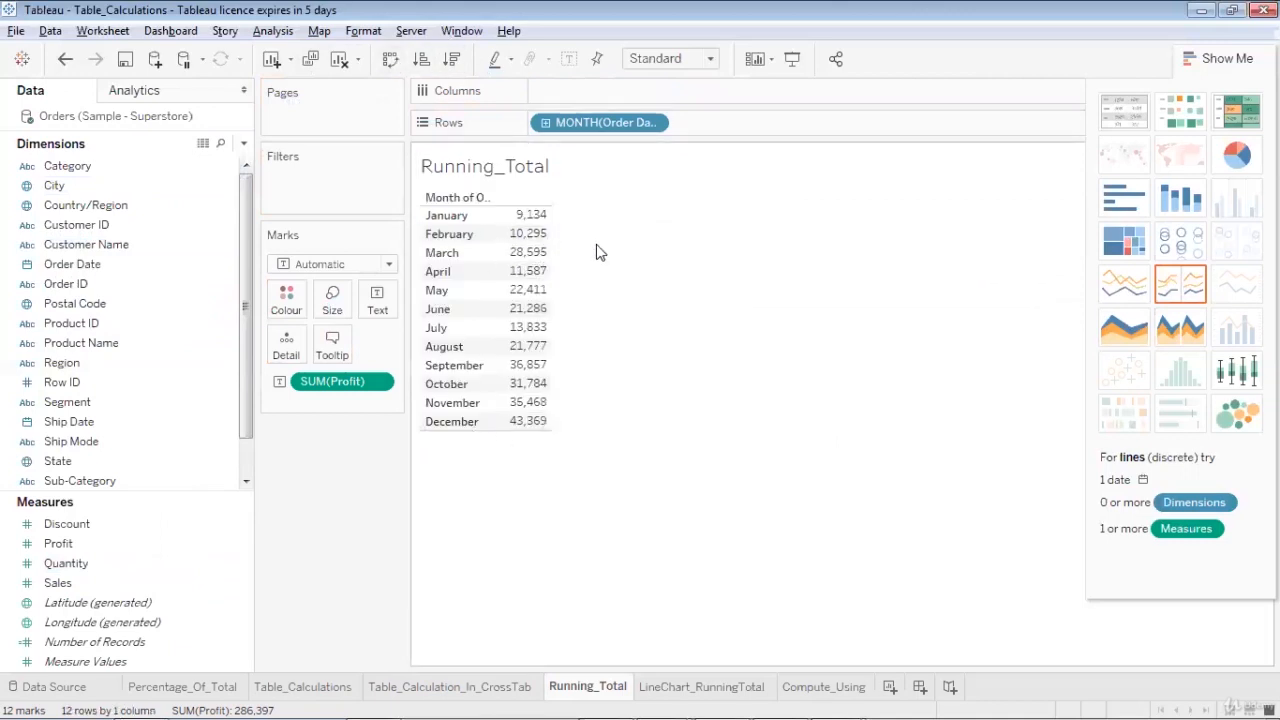
pyautogui.moveTo(502, 213); pyautogui.dragTo(544, 215)
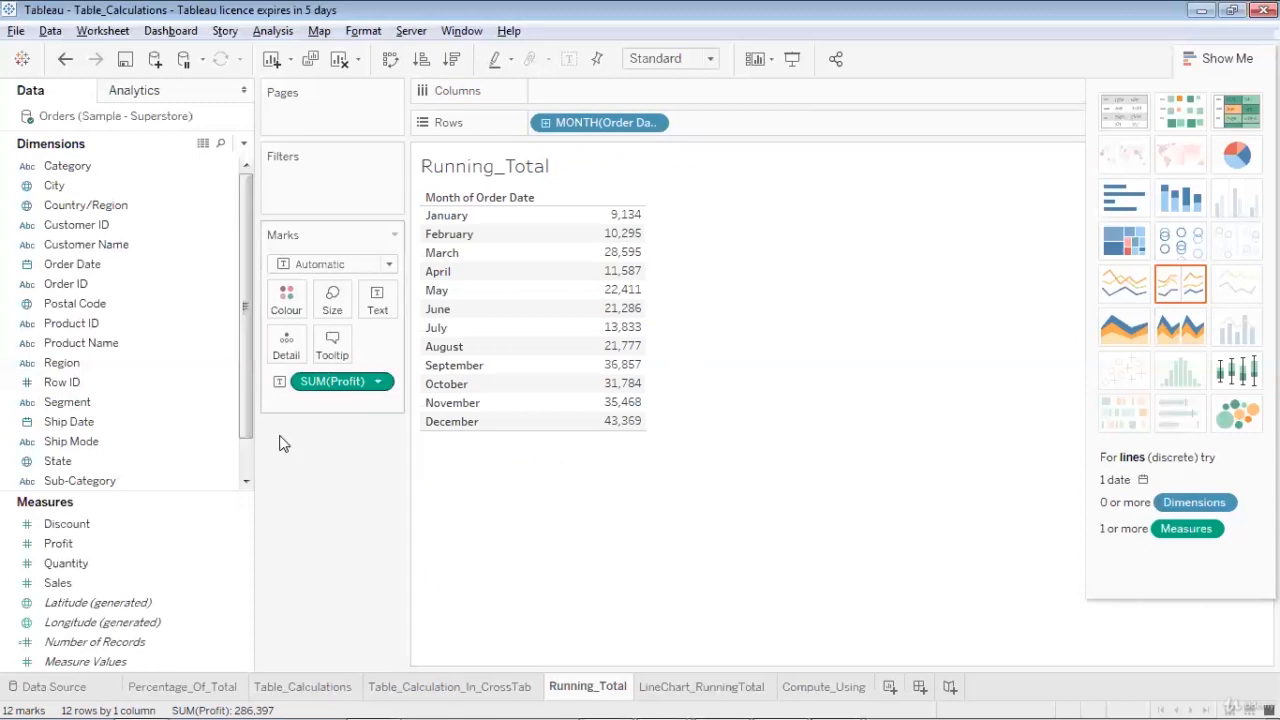
# Show column grand totals for the monthly profit table
pyautogui.click(273, 31)
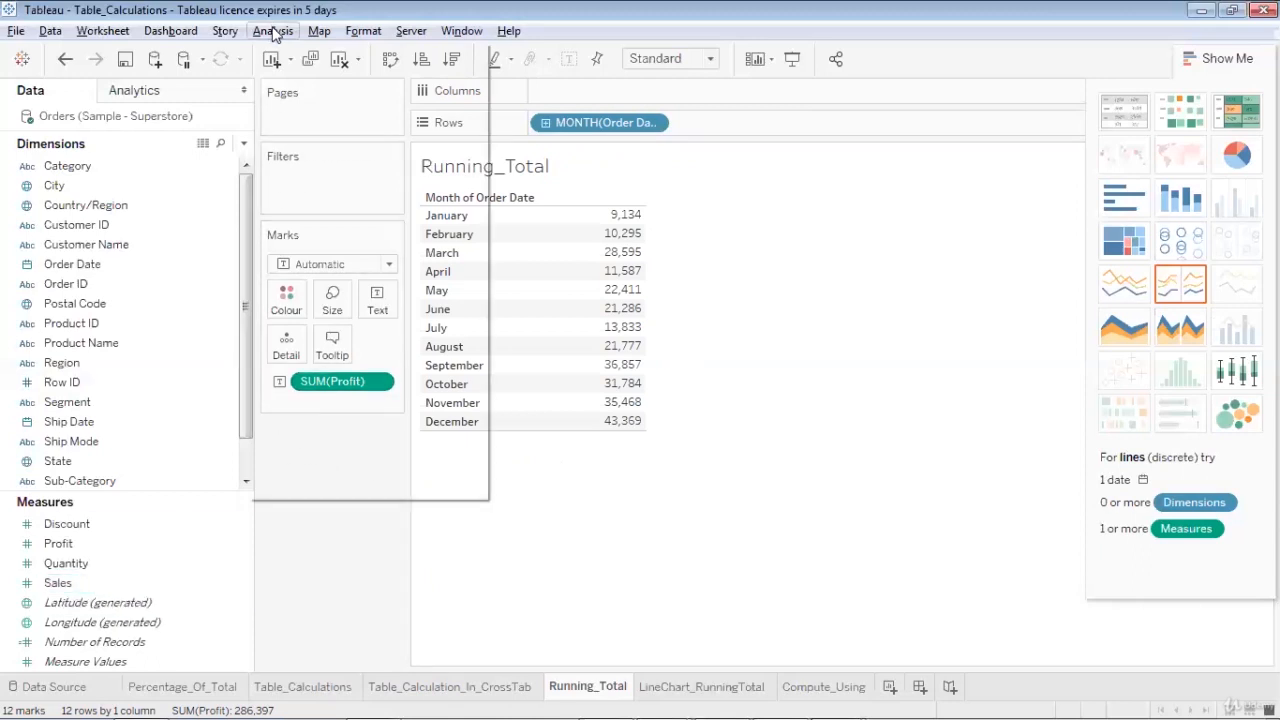
pyautogui.moveTo(396, 221)
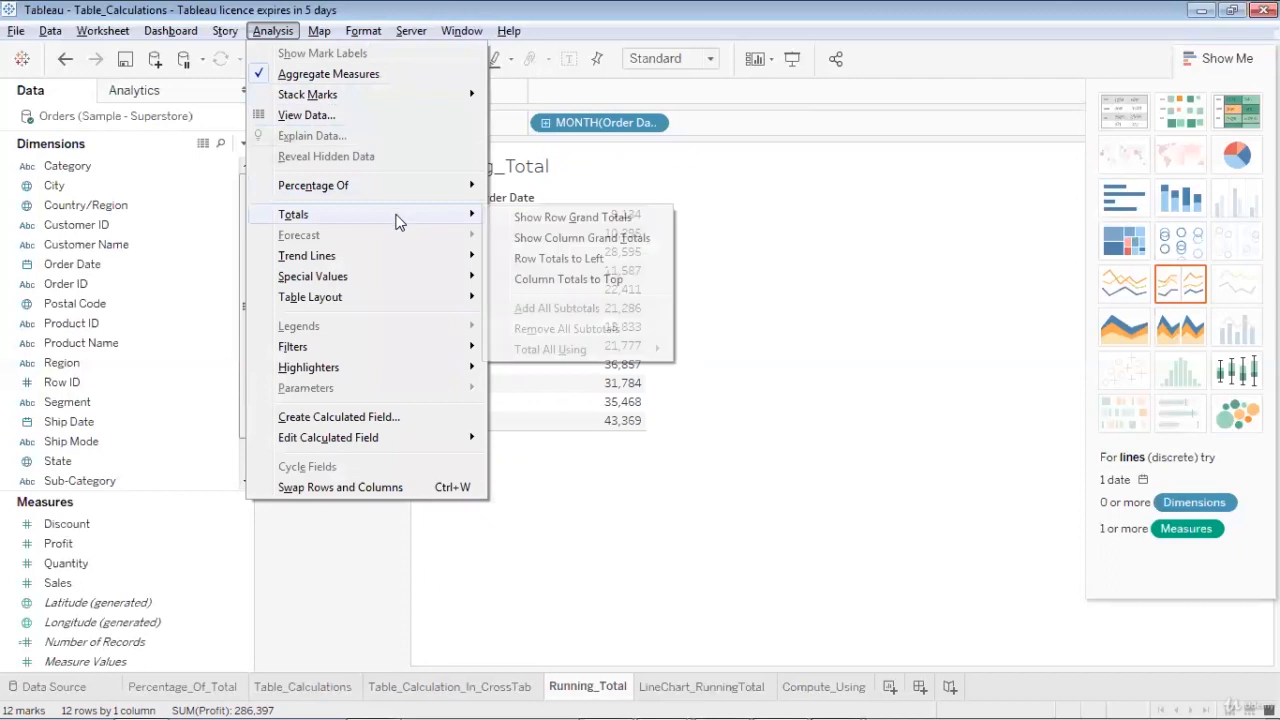
pyautogui.click(500, 243)
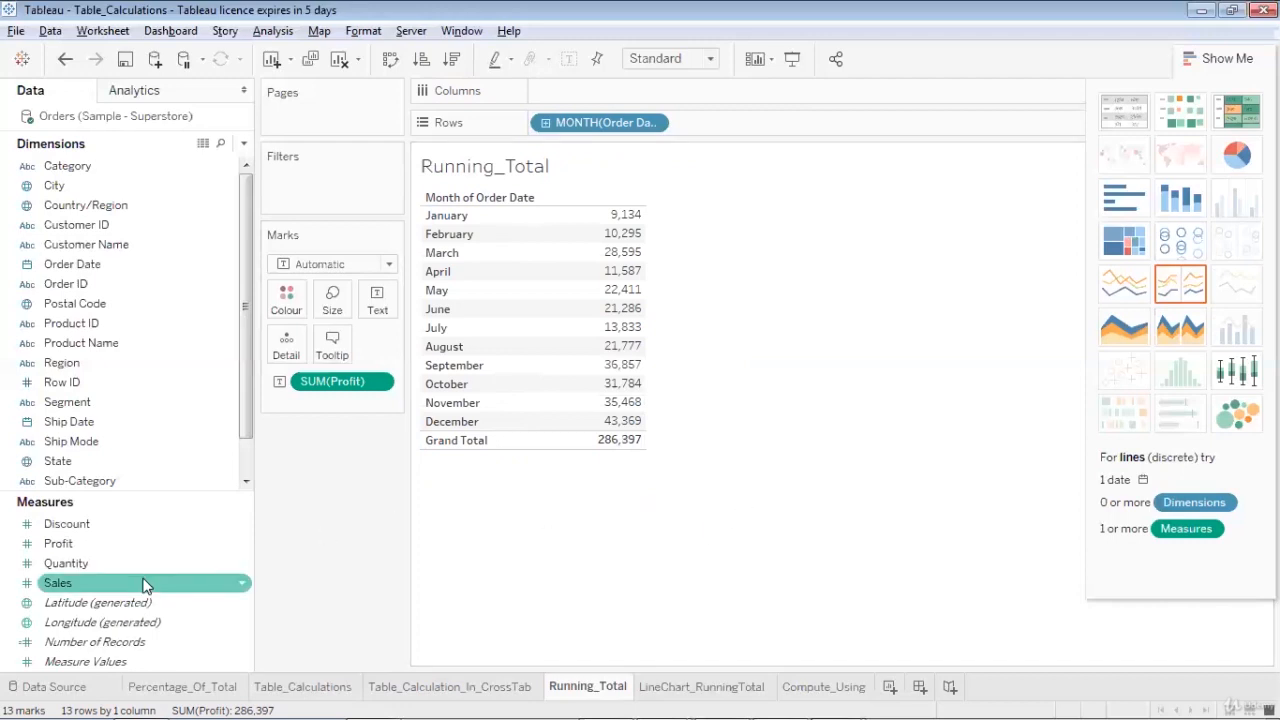
# Add a second Profit field to Rows and convert the resulting view to a text table
pyautogui.moveTo(130, 545); pyautogui.dragTo(800, 133)
pyautogui.click(800, 131)
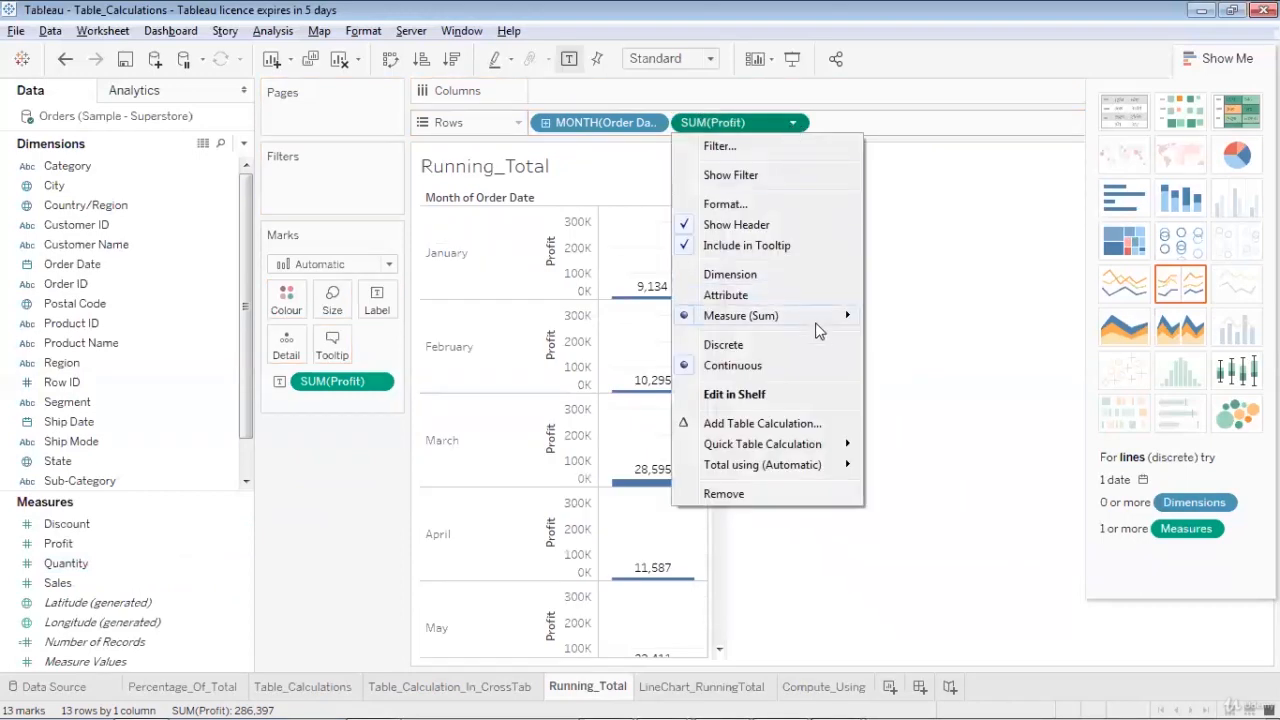
pyautogui.moveTo(818, 452)
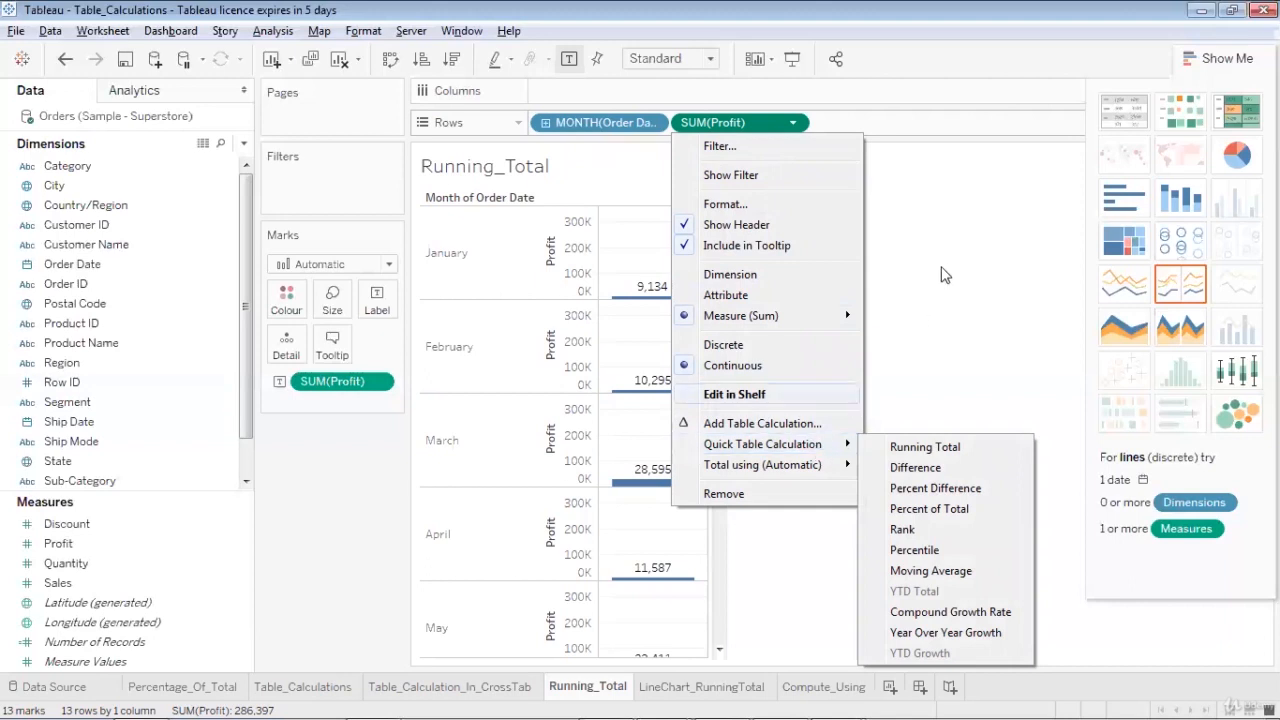
pyautogui.click(952, 240)
pyautogui.click(1121, 120)
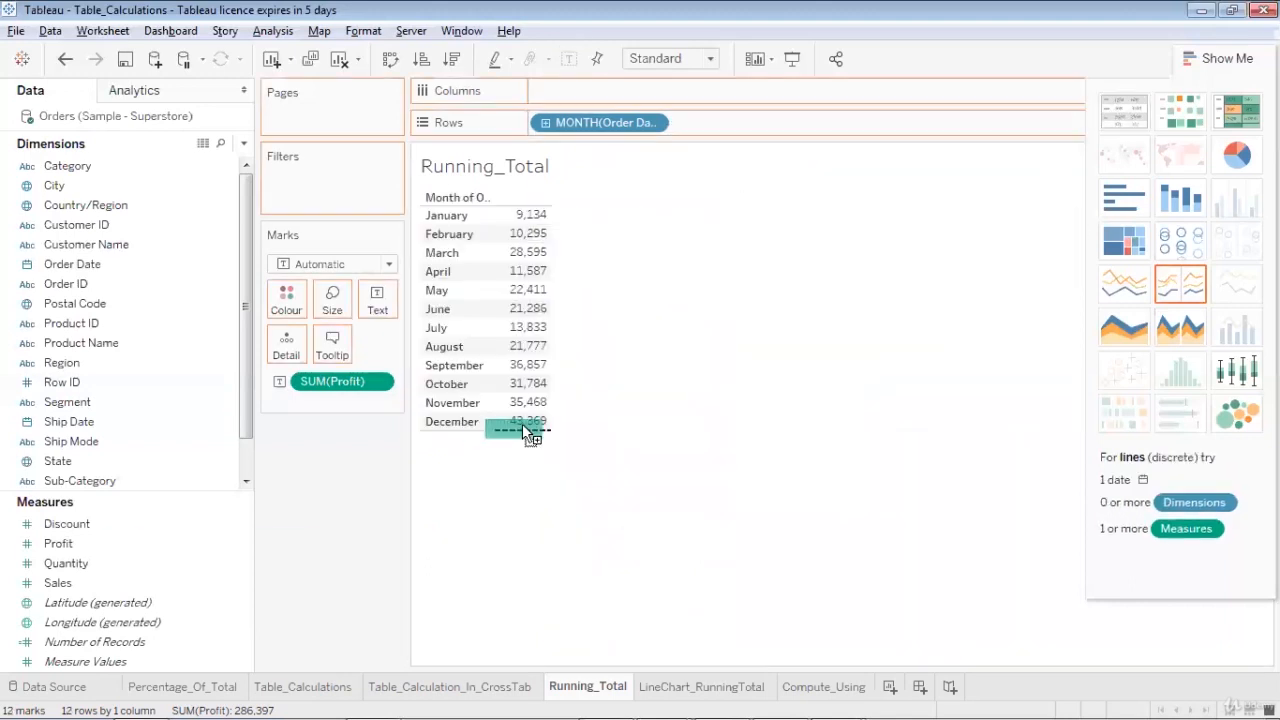
# Add Profit to Rows and apply a Running Total quick table calculation to it
pyautogui.moveTo(525, 427); pyautogui.dragTo(808, 124)
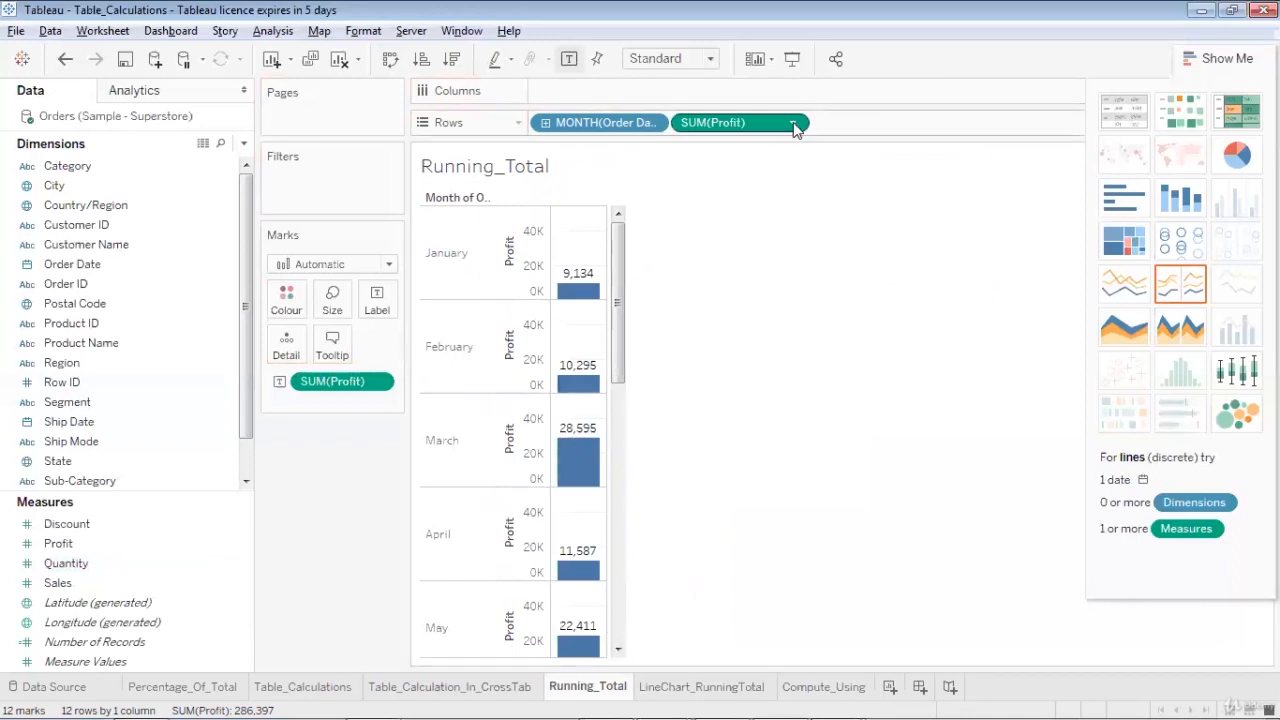
pyautogui.click(793, 124)
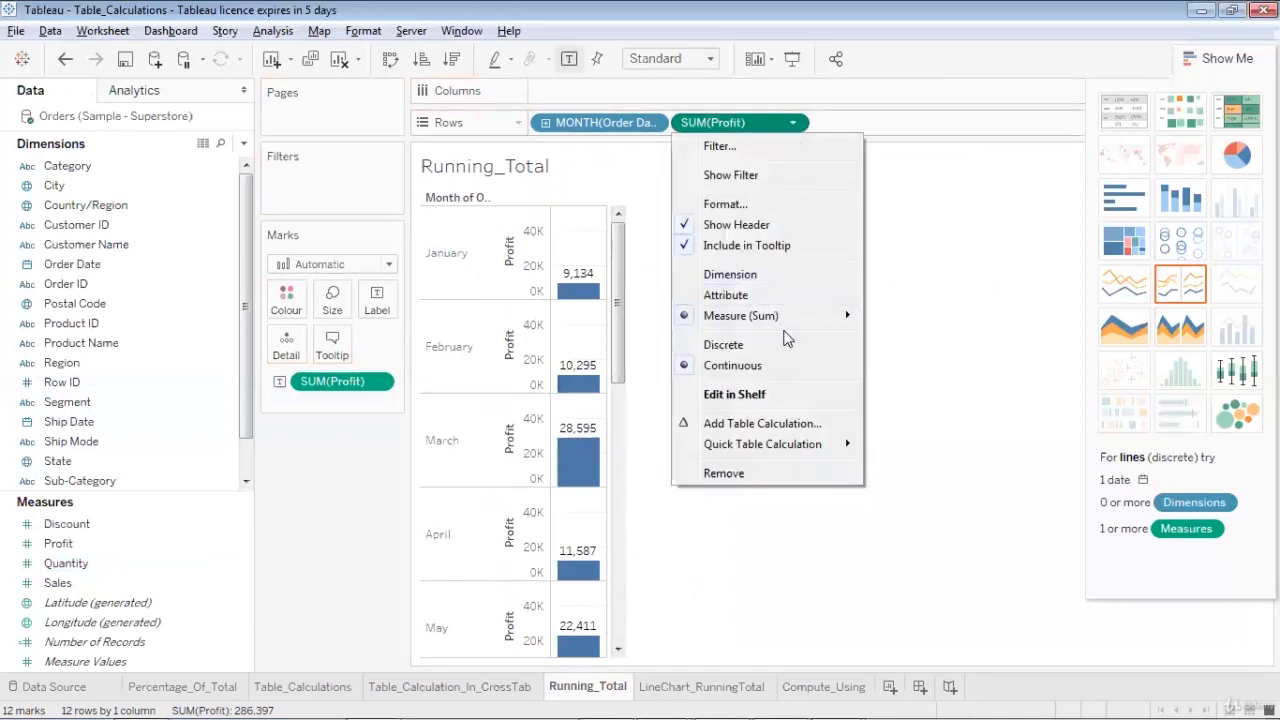
pyautogui.moveTo(790, 448)
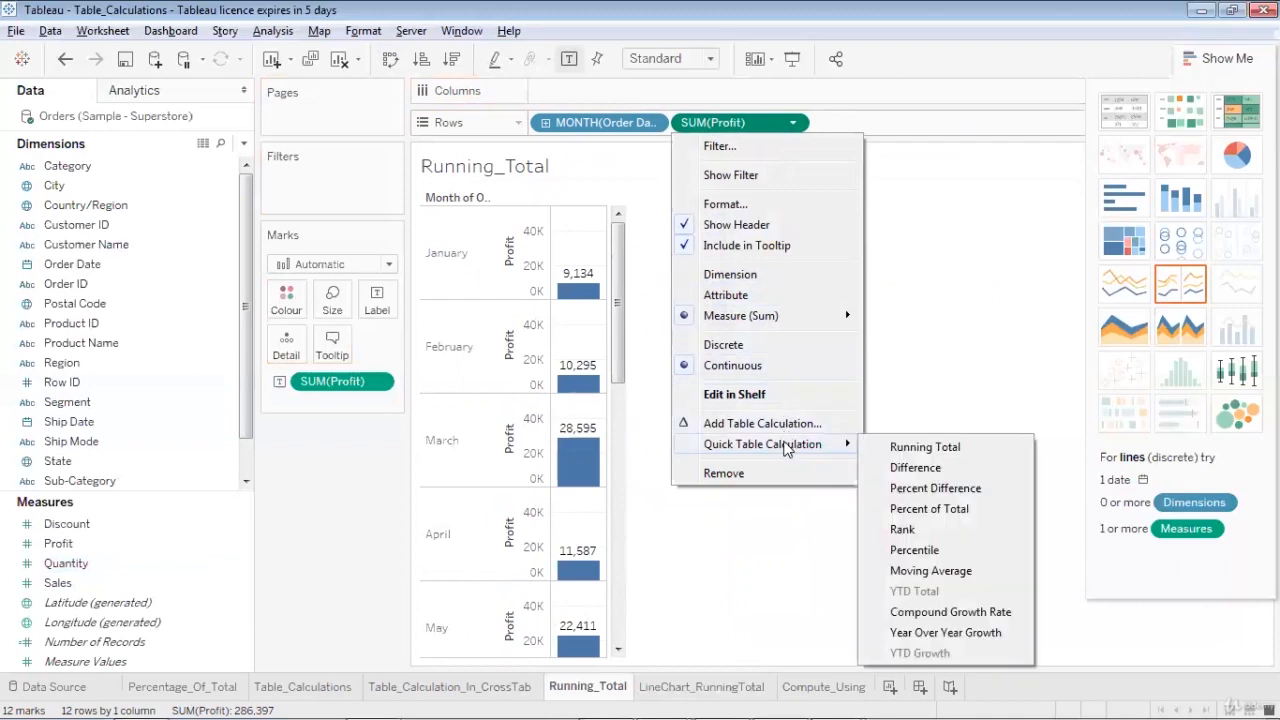
pyautogui.click(880, 448)
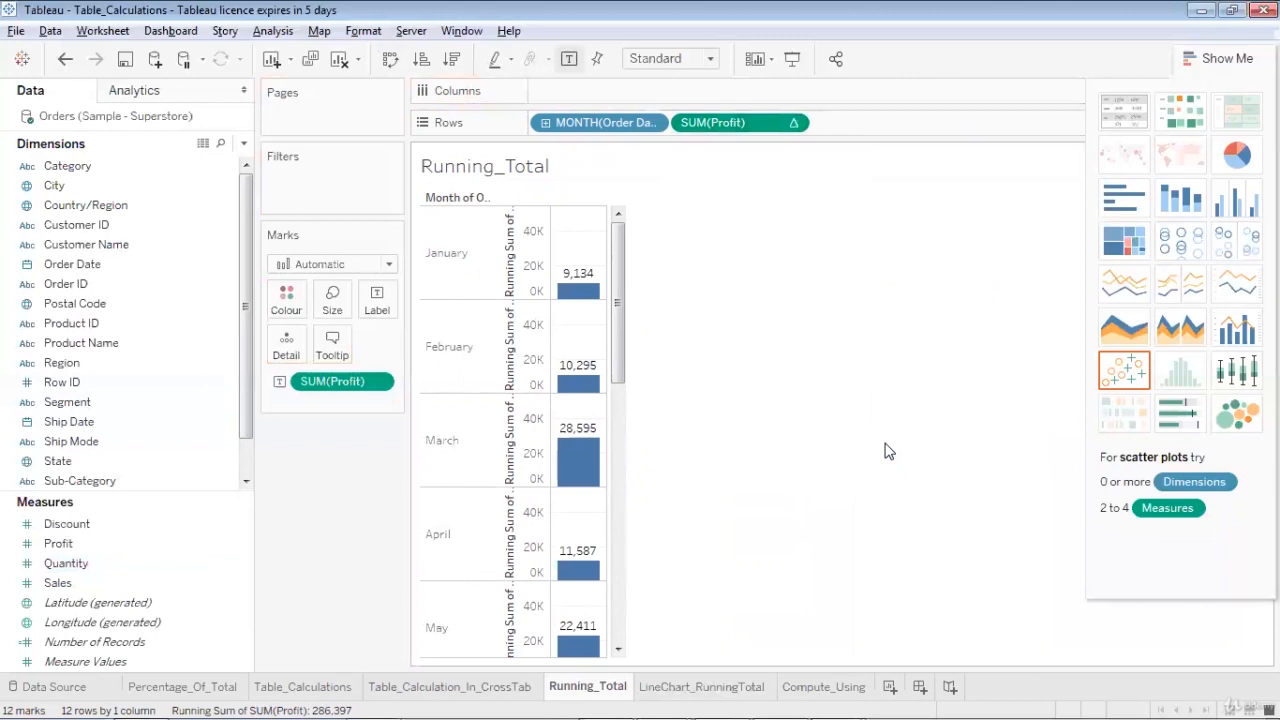
# Try showing Profit and its running sum as a text table with months in rows, and clear the running sum measure
pyautogui.click(1127, 117)
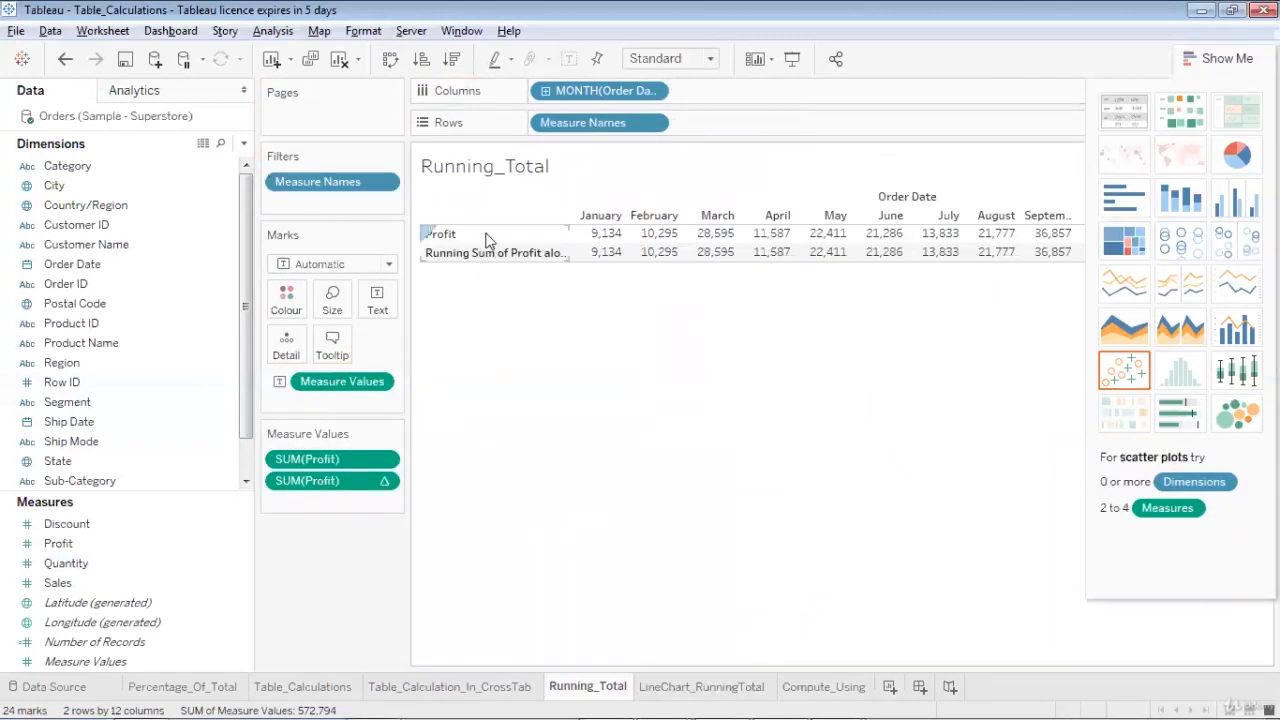
pyautogui.click(390, 60)
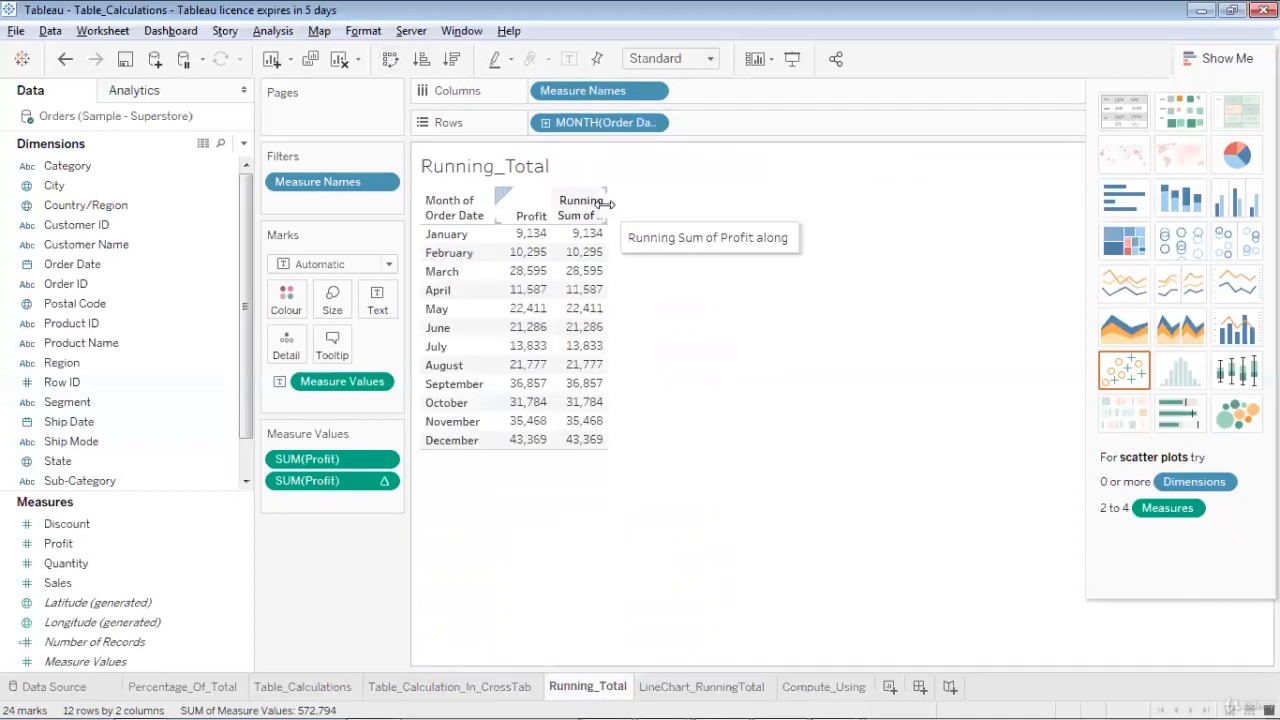
pyautogui.moveTo(608, 204); pyautogui.dragTo(666, 204)
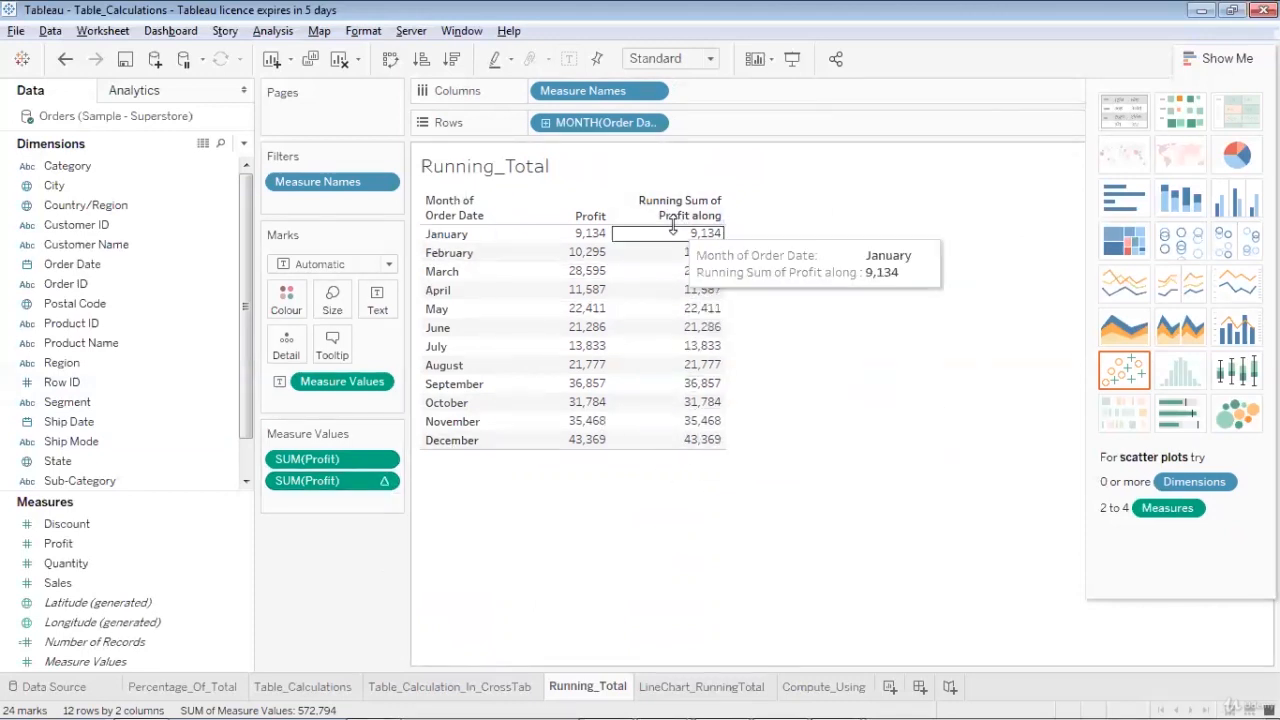
pyautogui.click(387, 484)
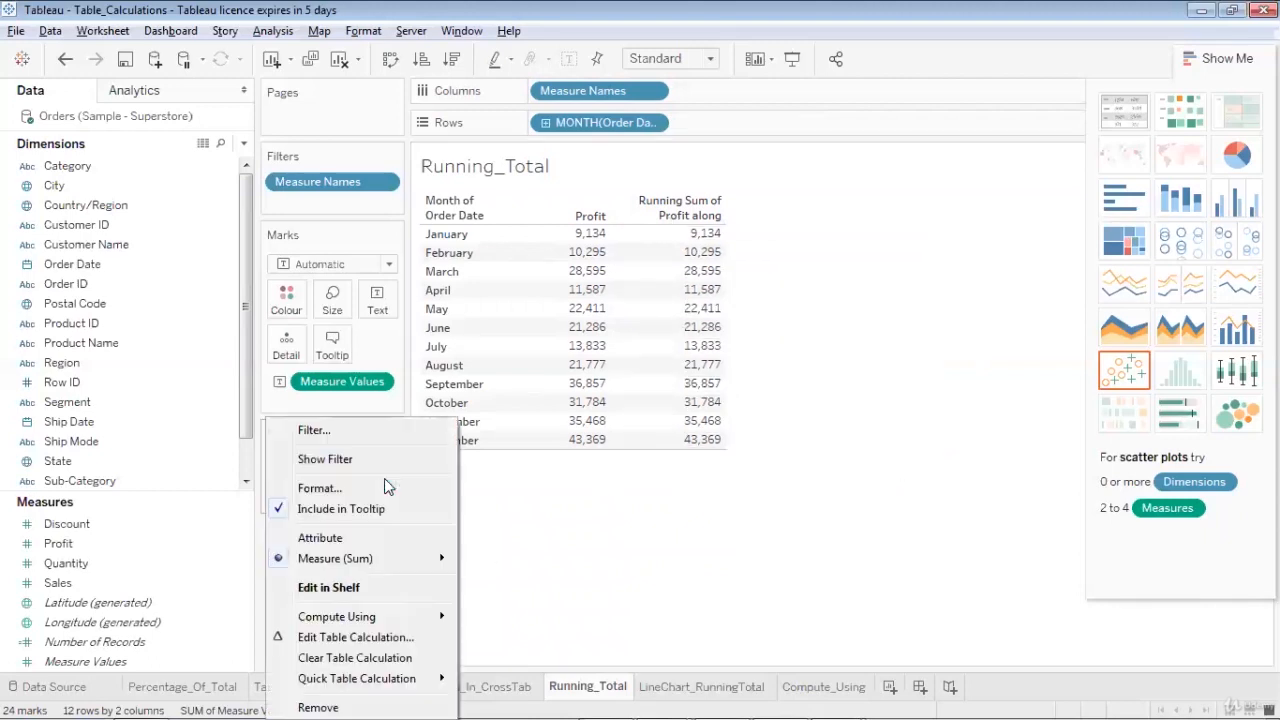
pyautogui.click(400, 657)
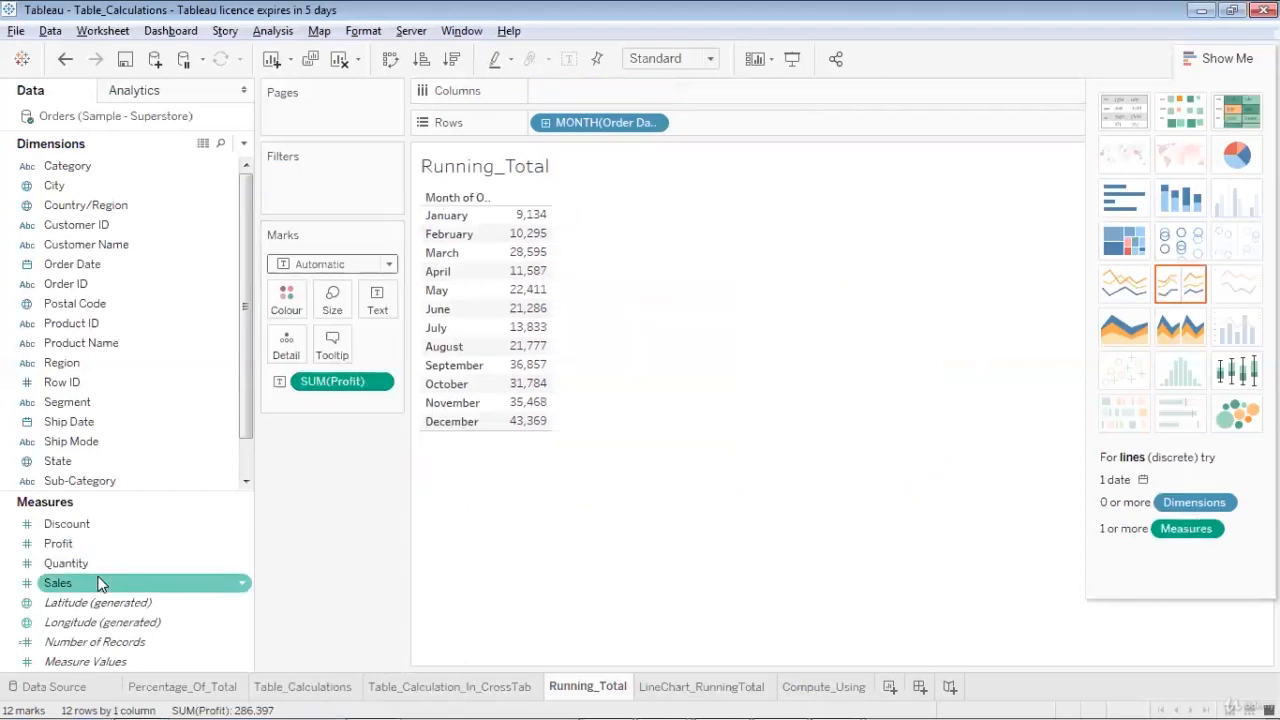
# Add a second Profit measure with a Running Total quick table calculation and place it in the monthly table as its own column
pyautogui.moveTo(86, 546); pyautogui.dragTo(380, 418)
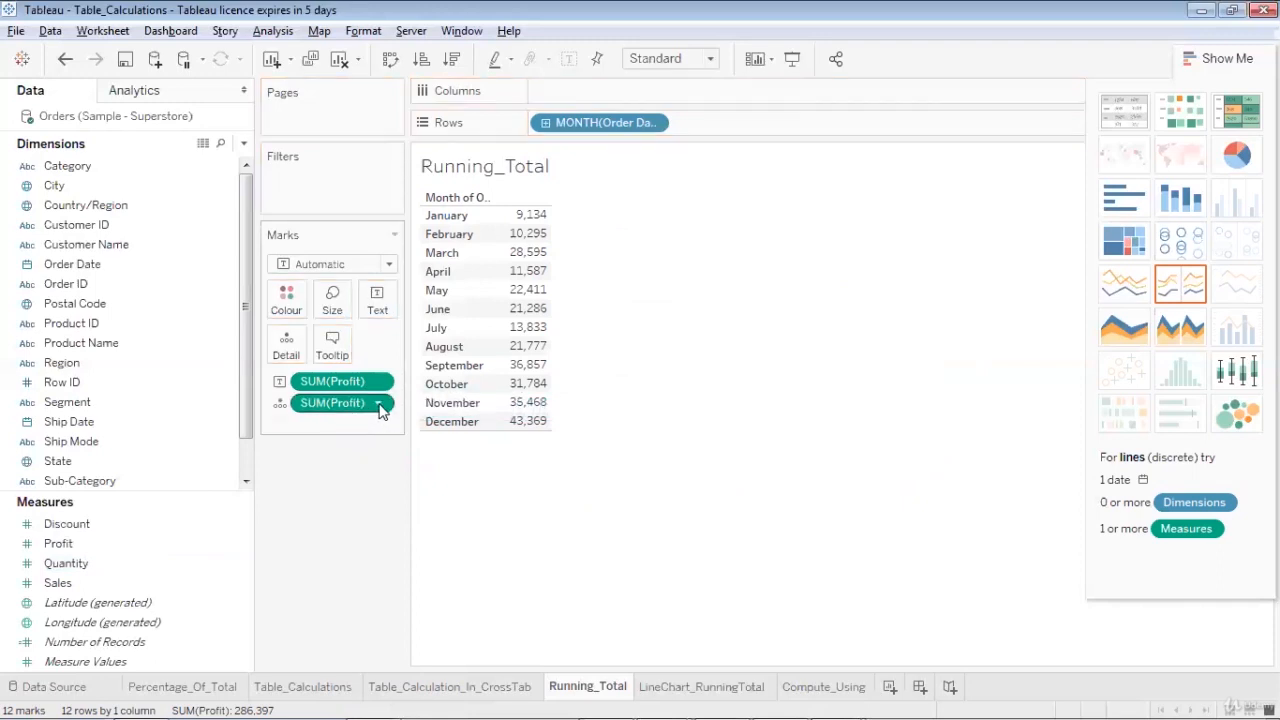
pyautogui.click(379, 405)
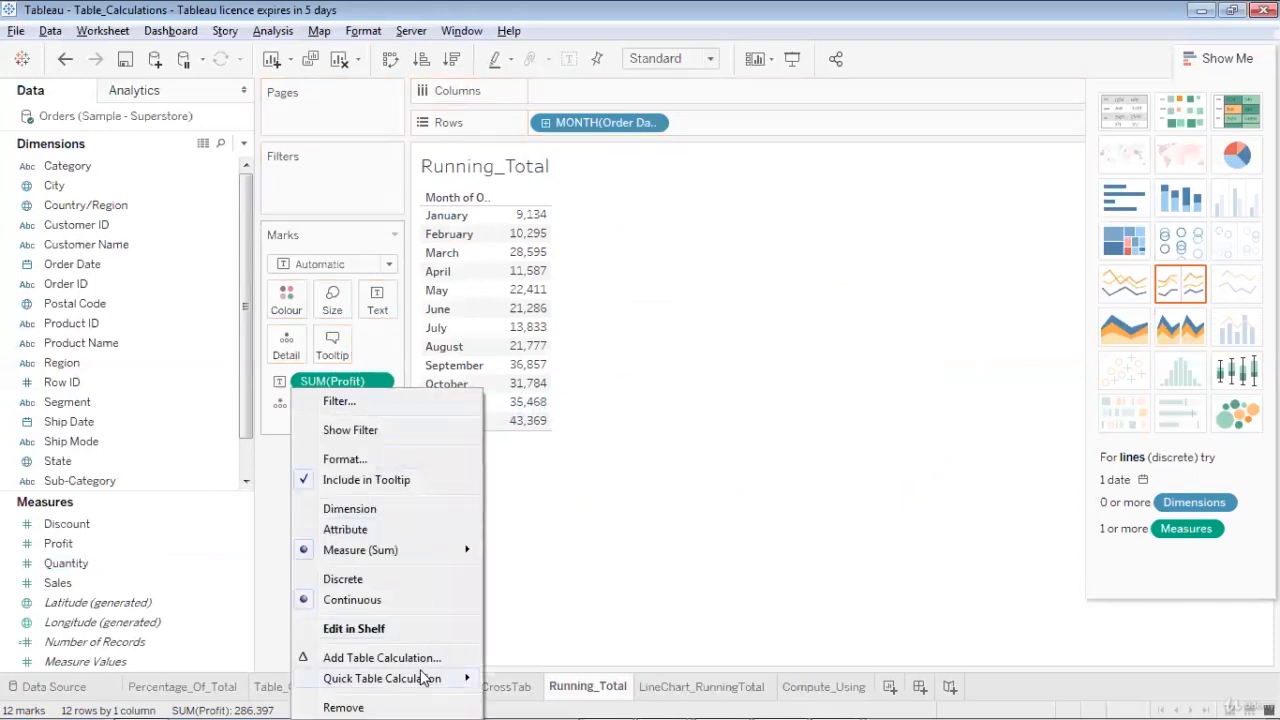
pyautogui.moveTo(425, 679)
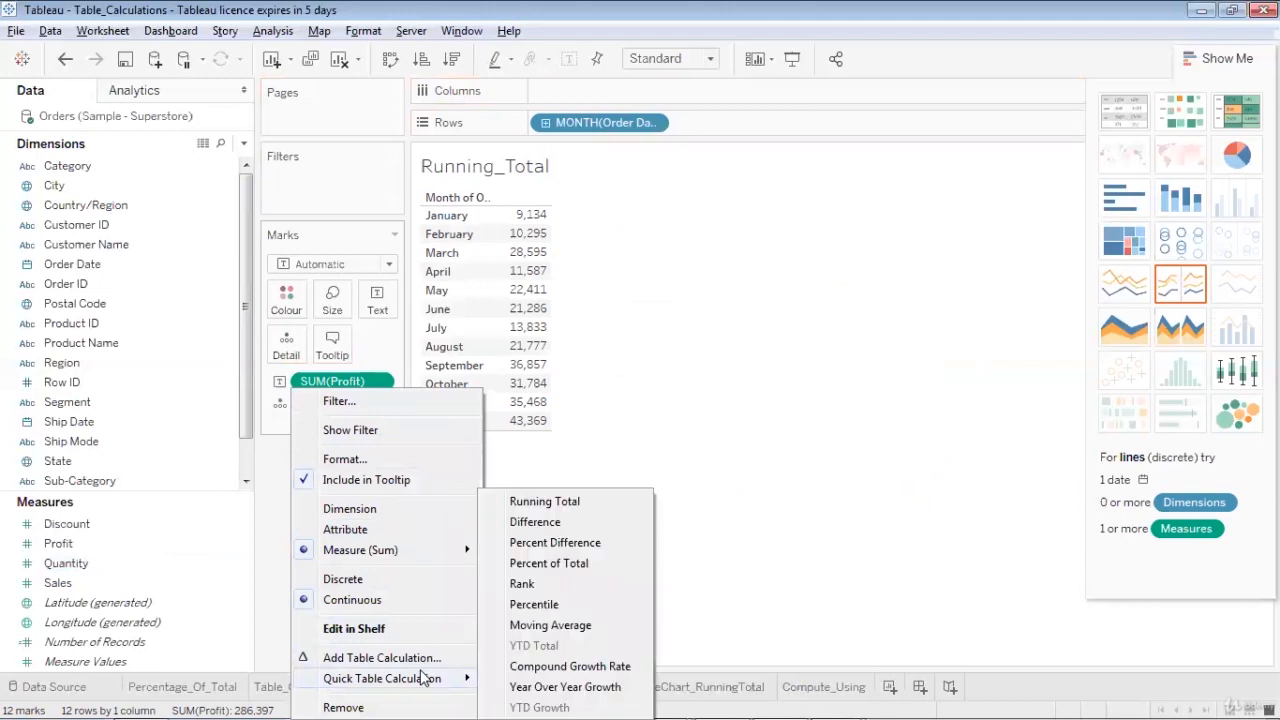
pyautogui.click(544, 502)
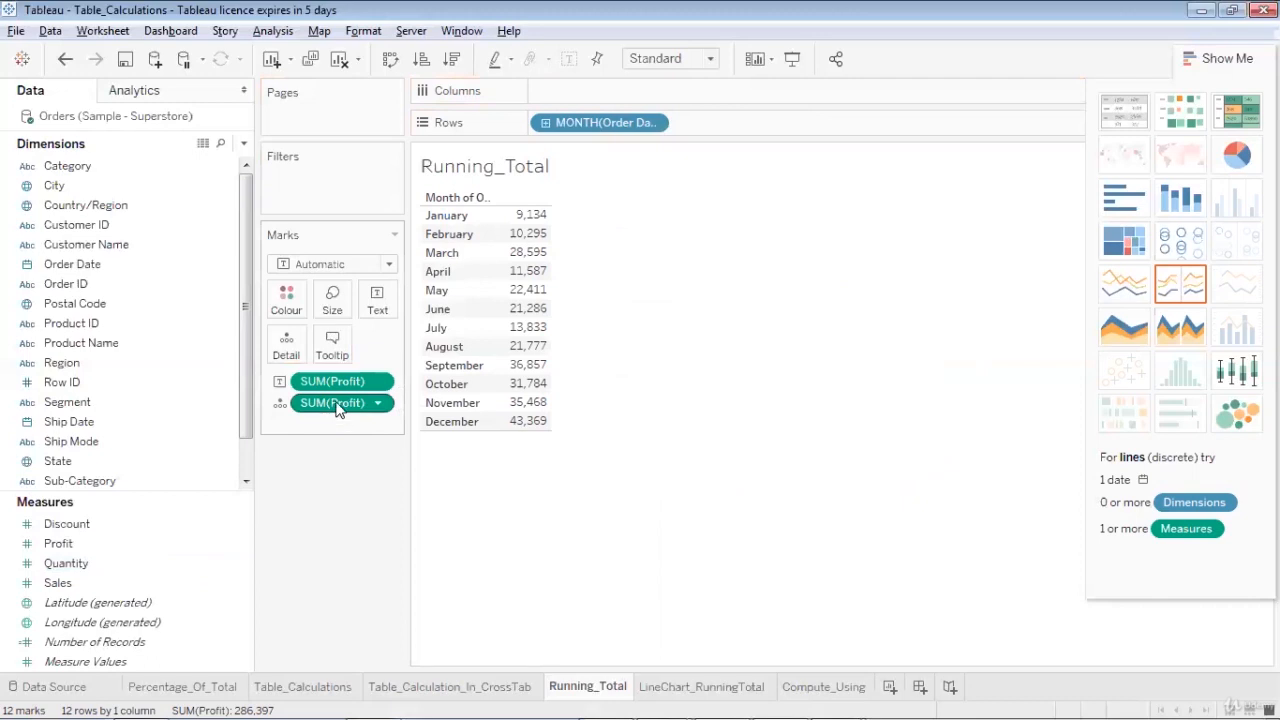
pyautogui.moveTo(338, 410)
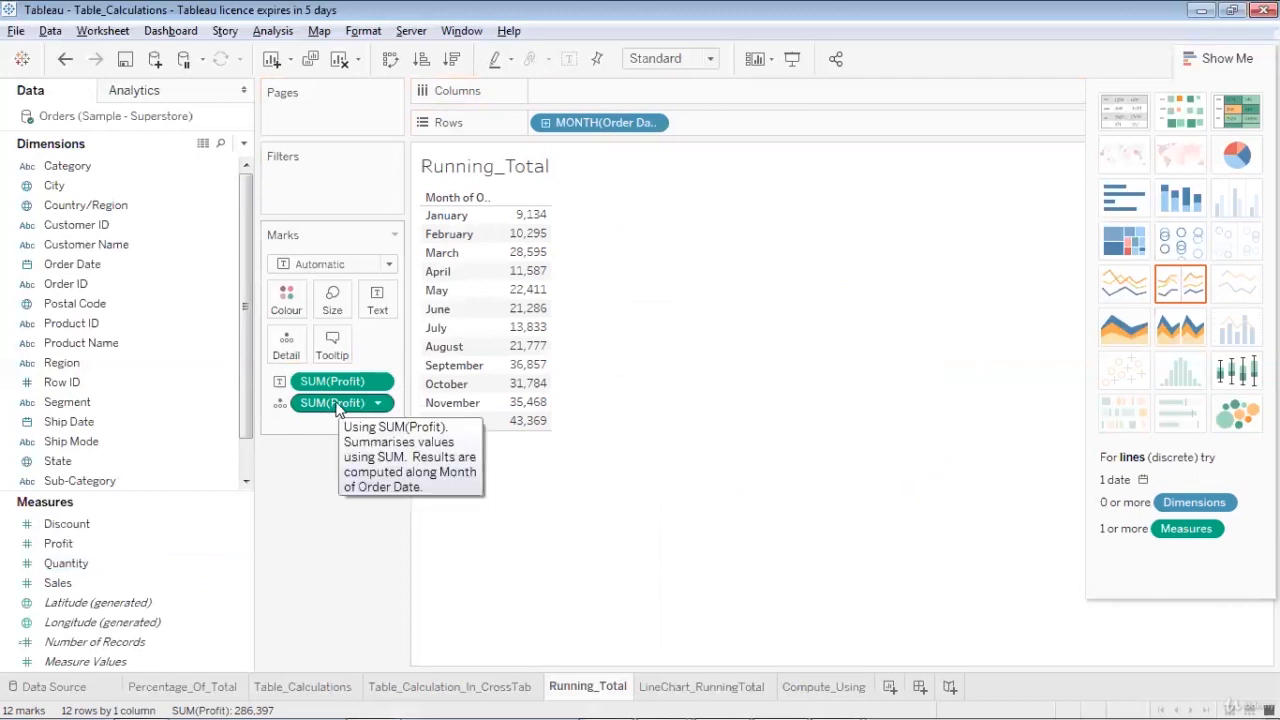
pyautogui.moveTo(338, 410); pyautogui.dragTo(600, 243)
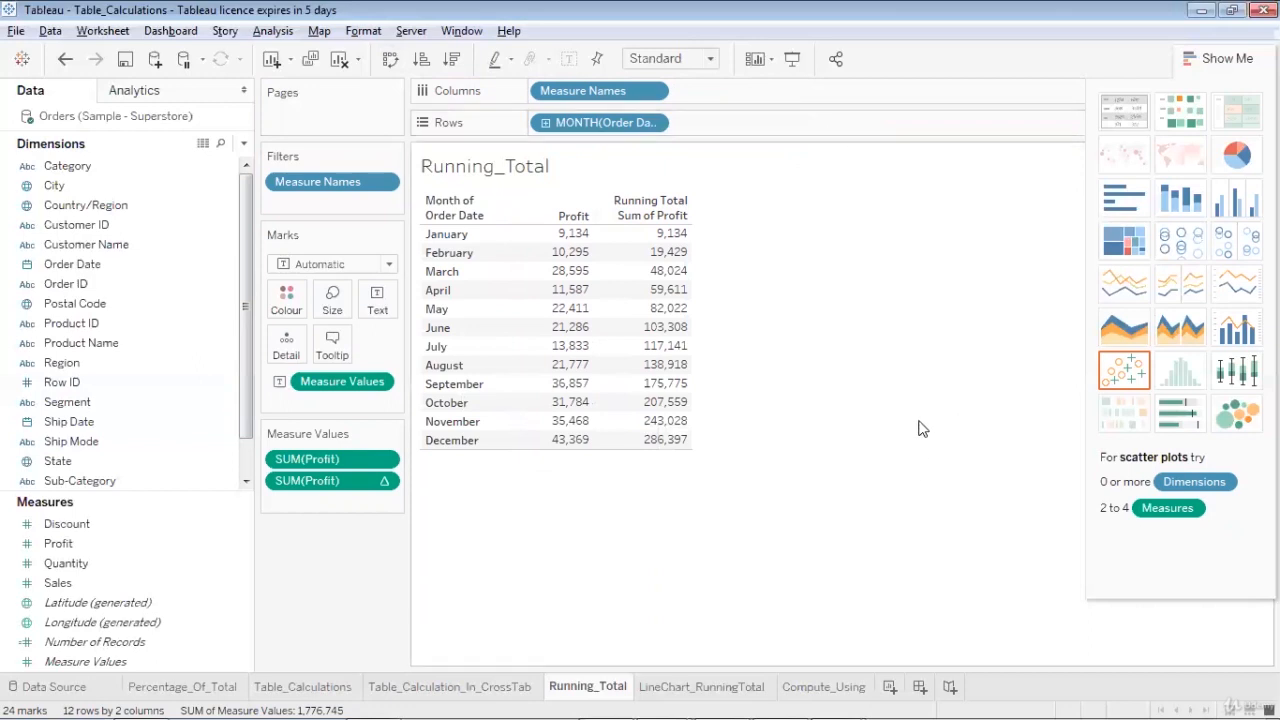
pyautogui.click(384, 481)
pyautogui.moveTo(400, 679)
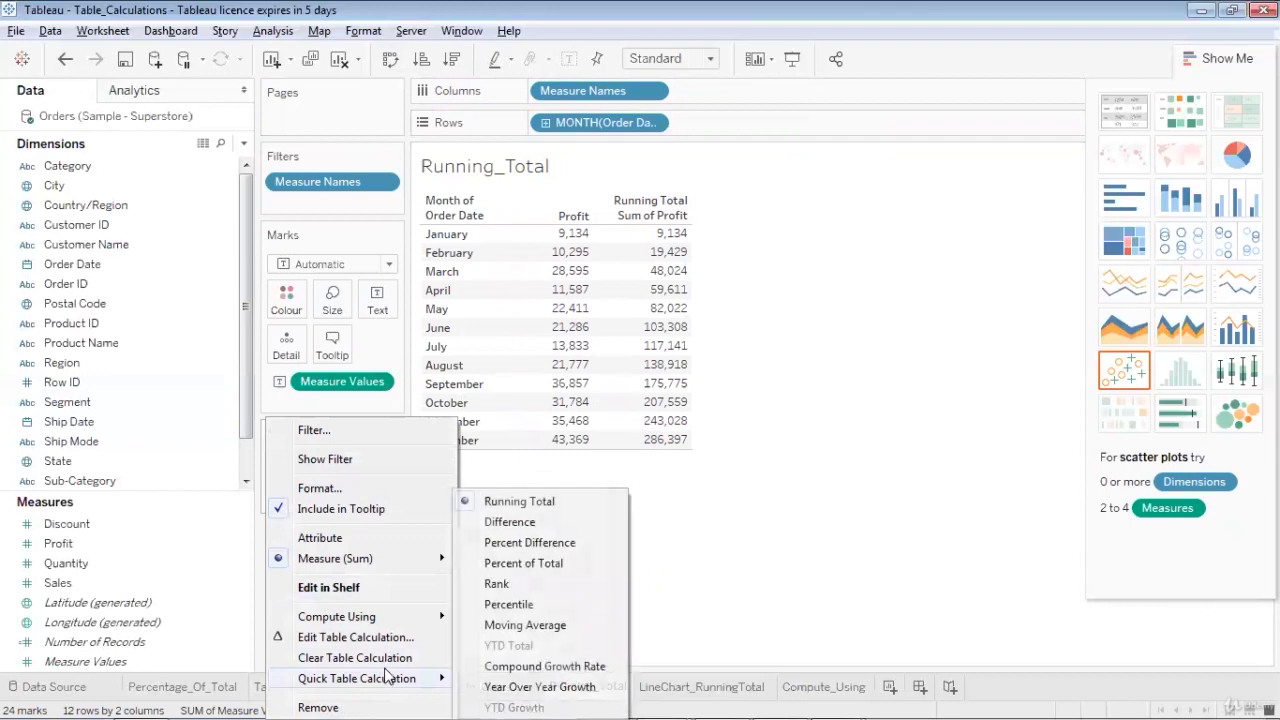
pyautogui.click(656, 542)
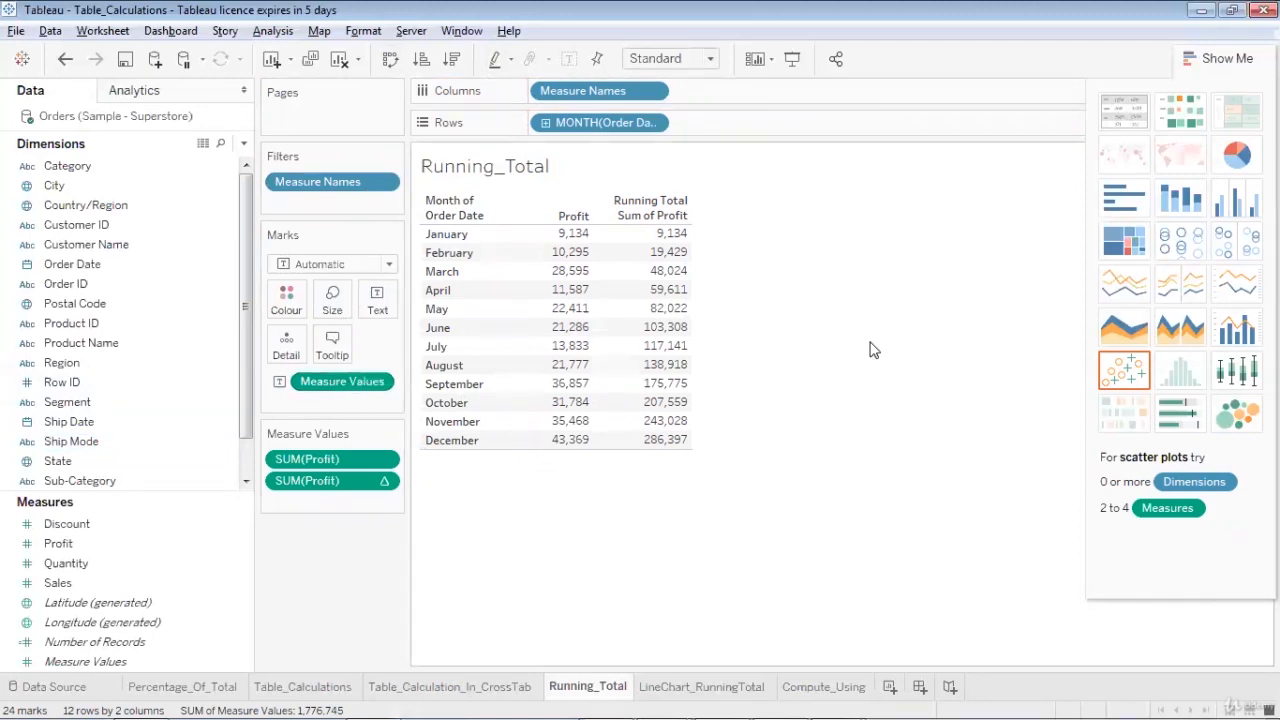
# Open the LineChart_RunningTotal worksheet and clear its existing chart
pyautogui.moveTo(565, 238)
pyautogui.click(724, 686)
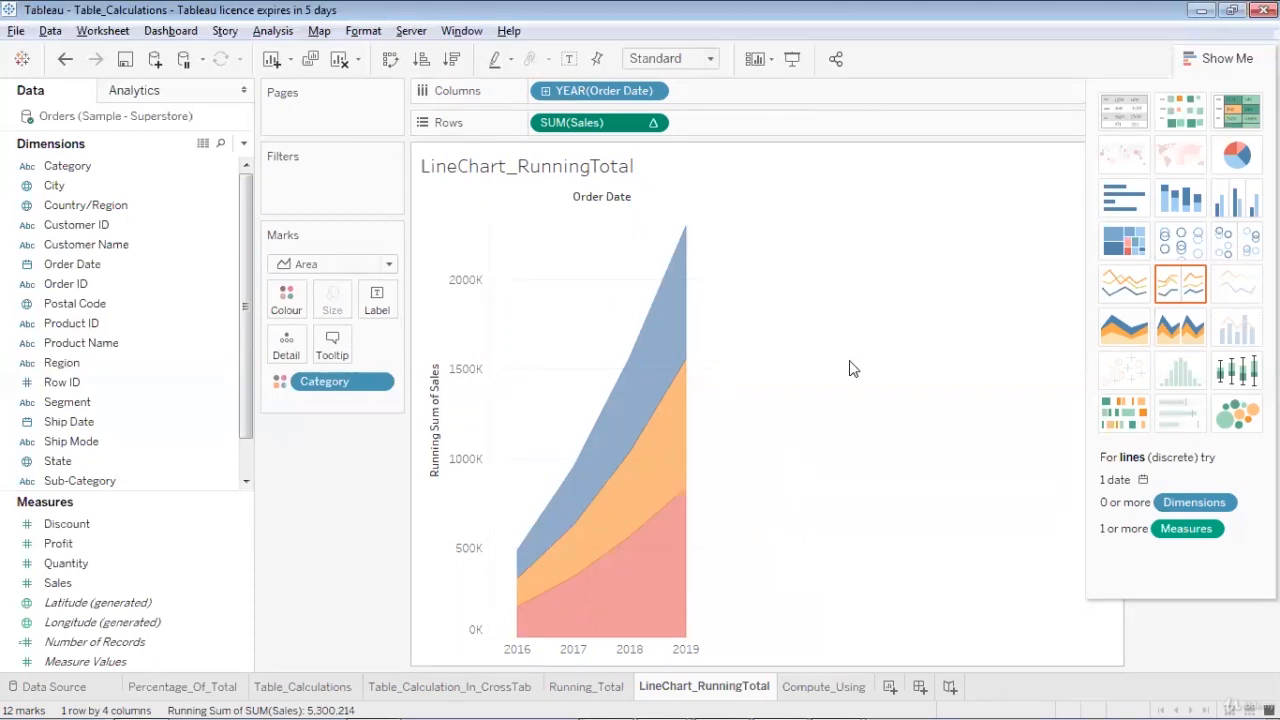
pyautogui.moveTo(623, 421)
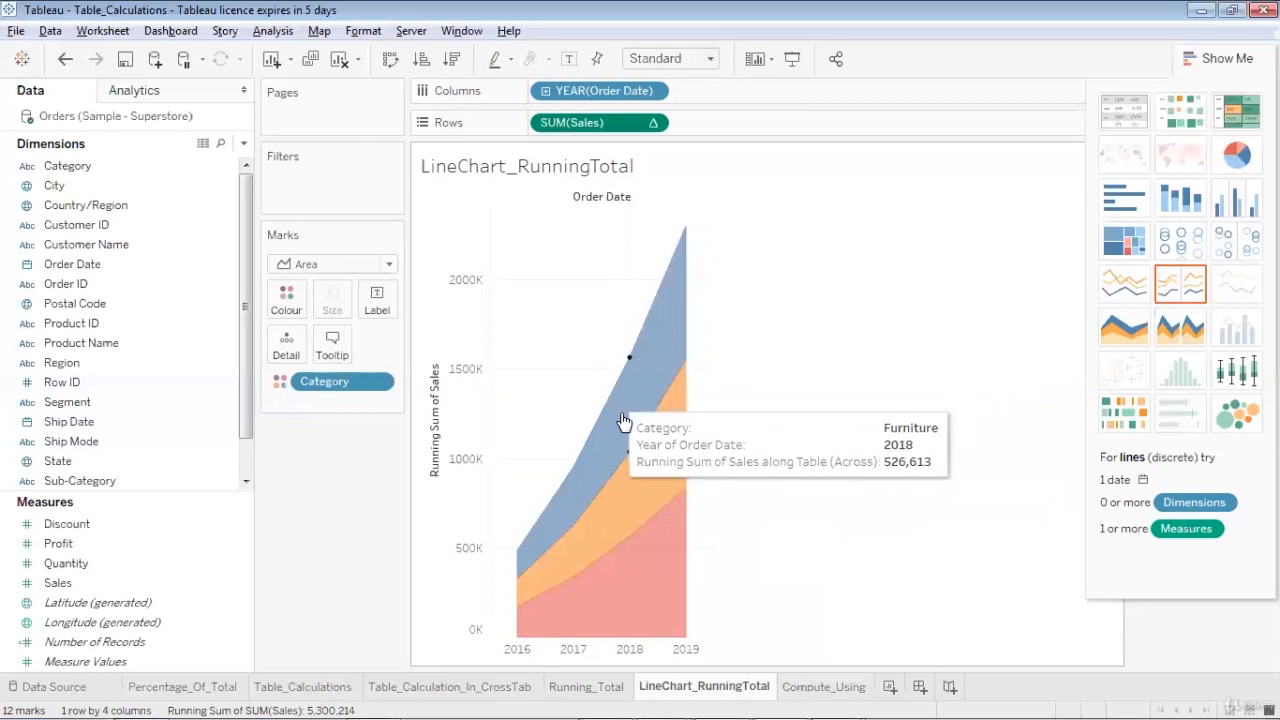
pyautogui.moveTo(663, 514)
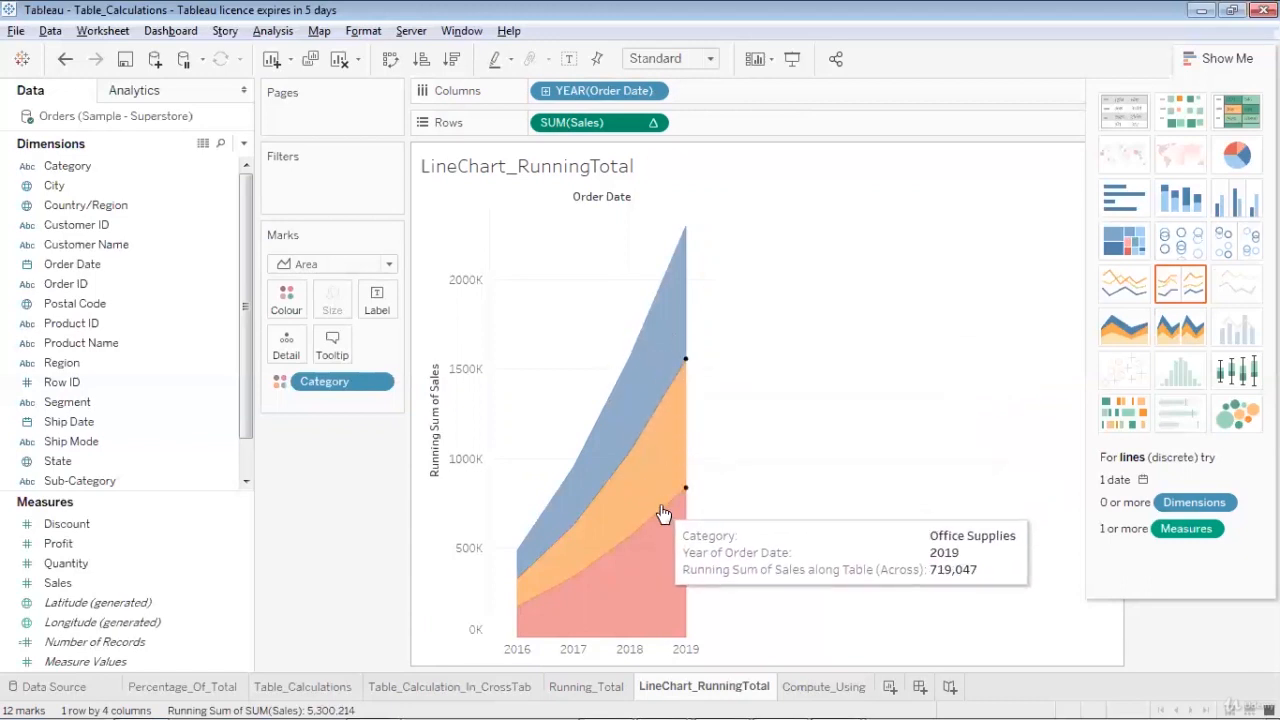
pyautogui.moveTo(595, 558)
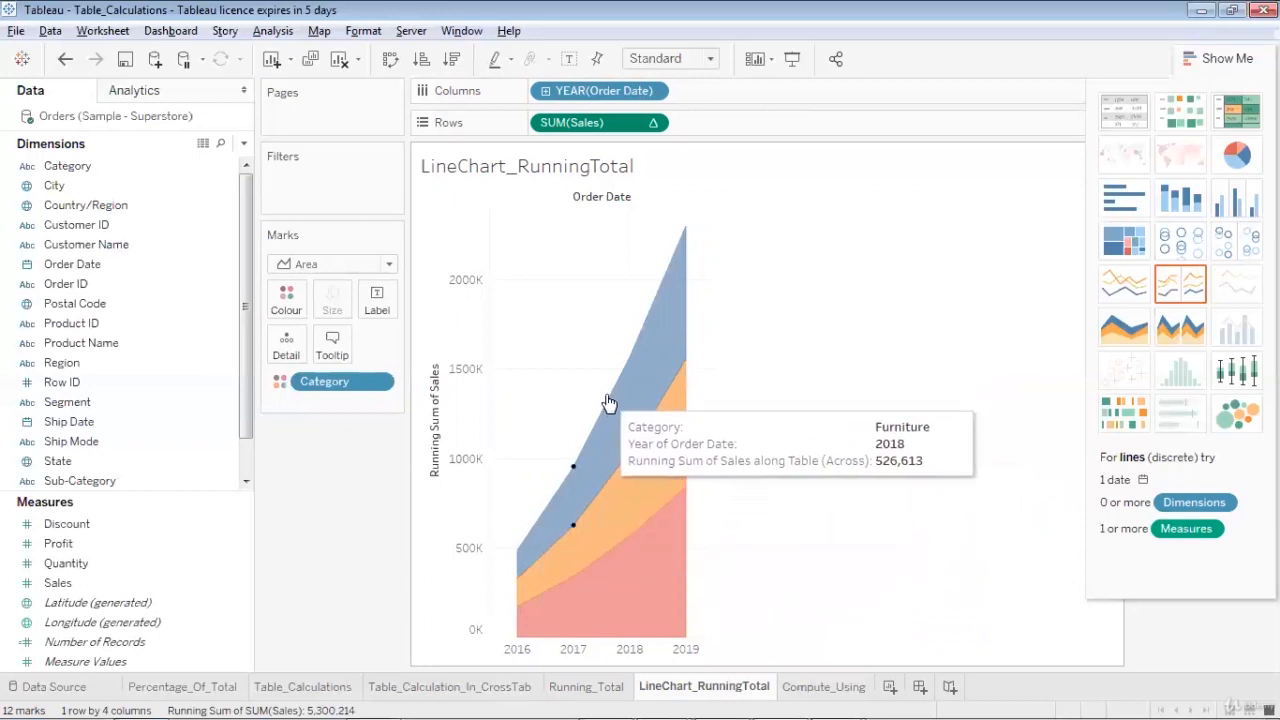
pyautogui.moveTo(652, 303)
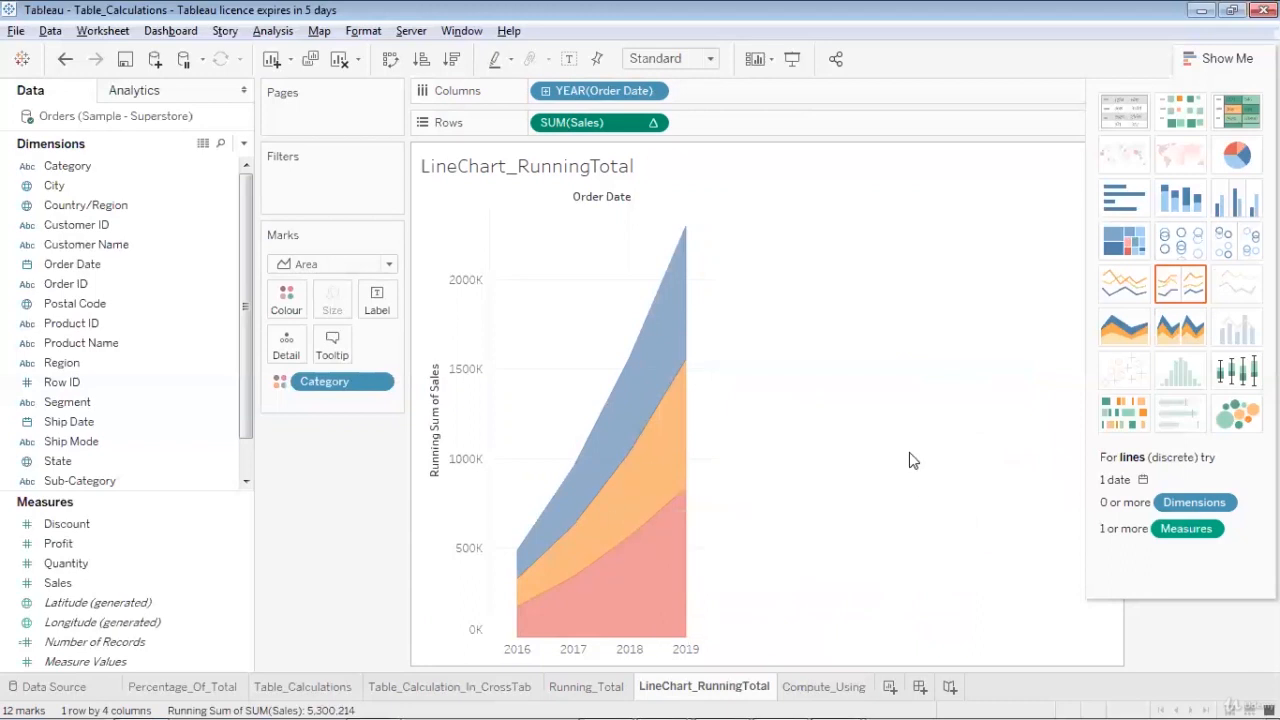
pyautogui.click(339, 58)
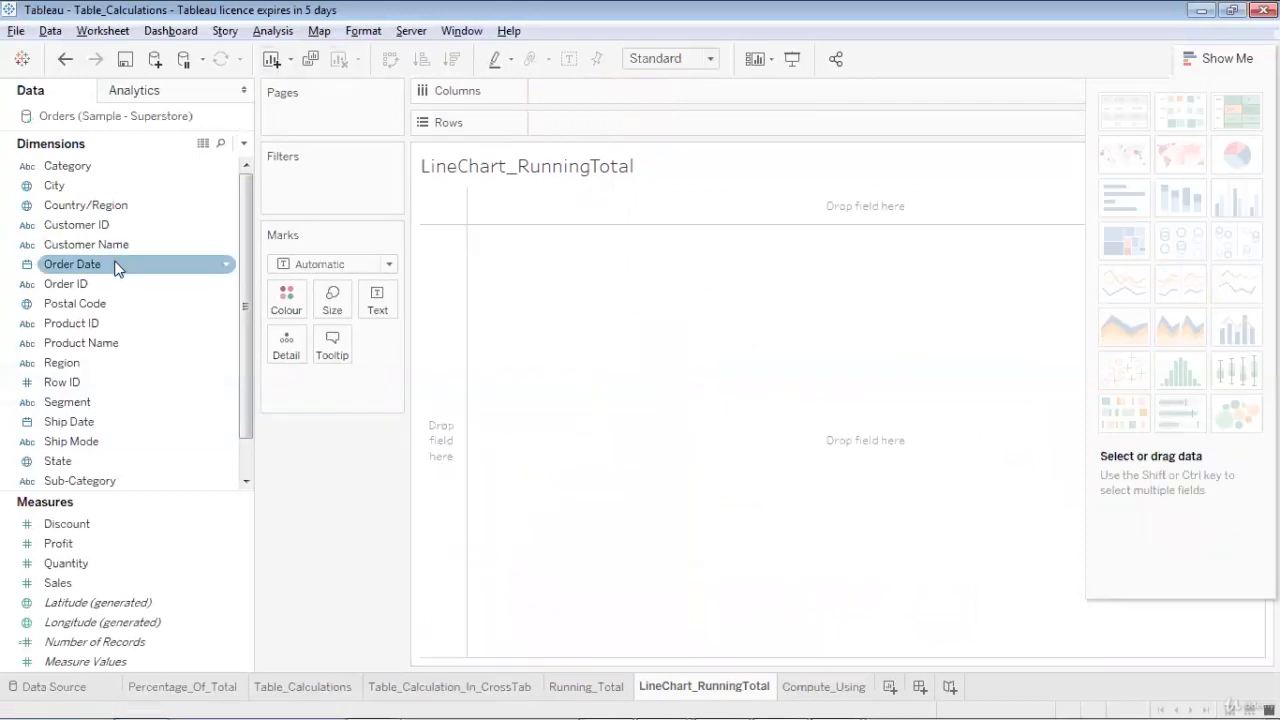
# Build a line chart of Sales by year of Order Date, coloured by Category
pyautogui.moveTo(114, 264); pyautogui.dragTo(636, 86)
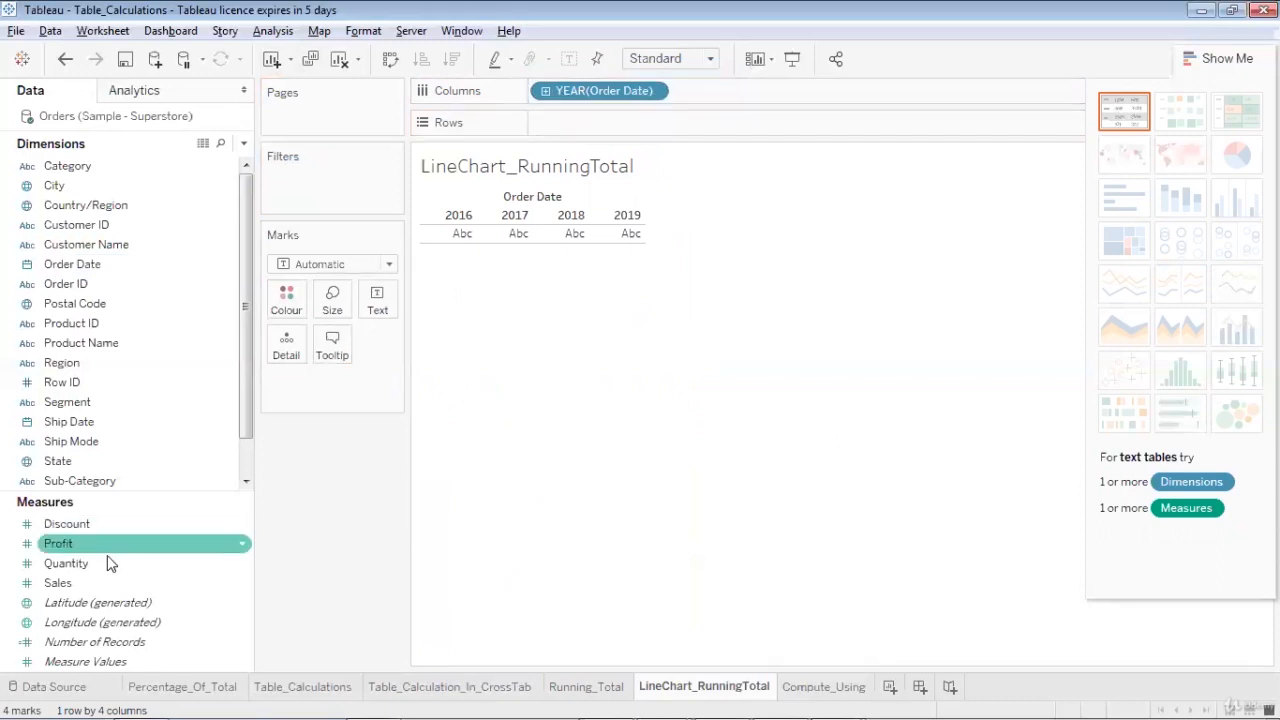
pyautogui.moveTo(107, 576); pyautogui.dragTo(622, 120)
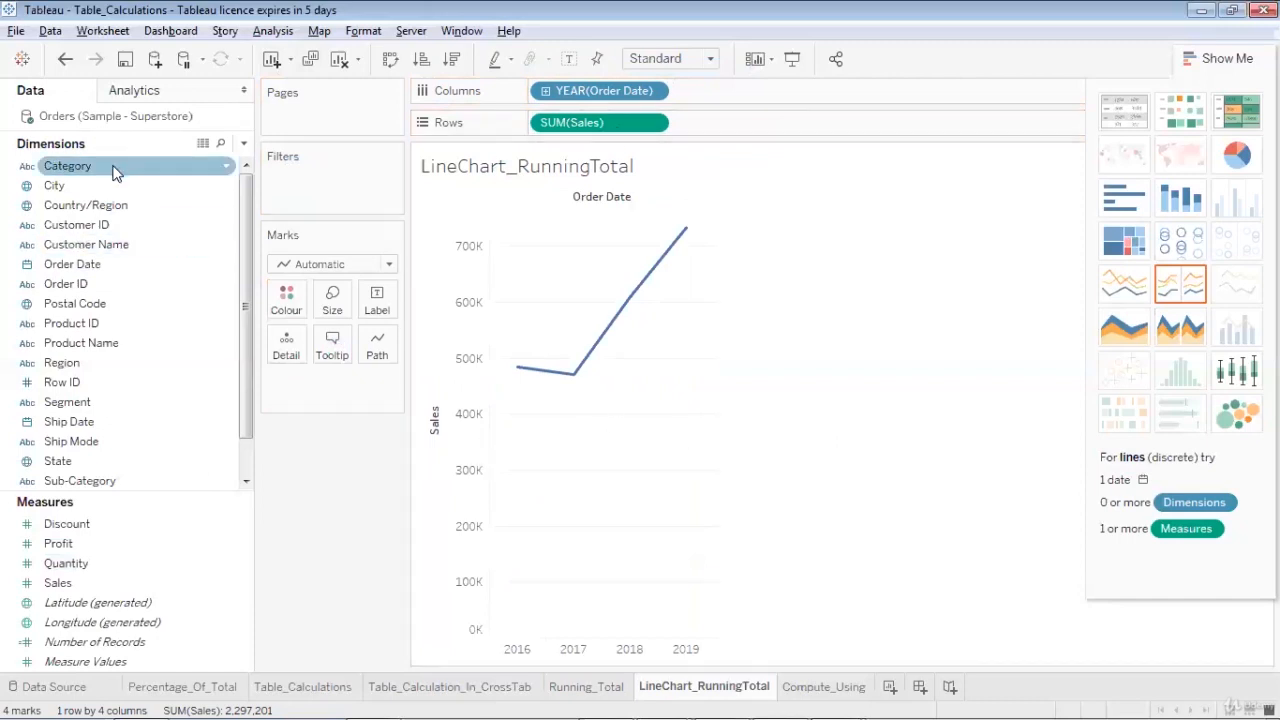
pyautogui.moveTo(113, 172); pyautogui.dragTo(310, 308)
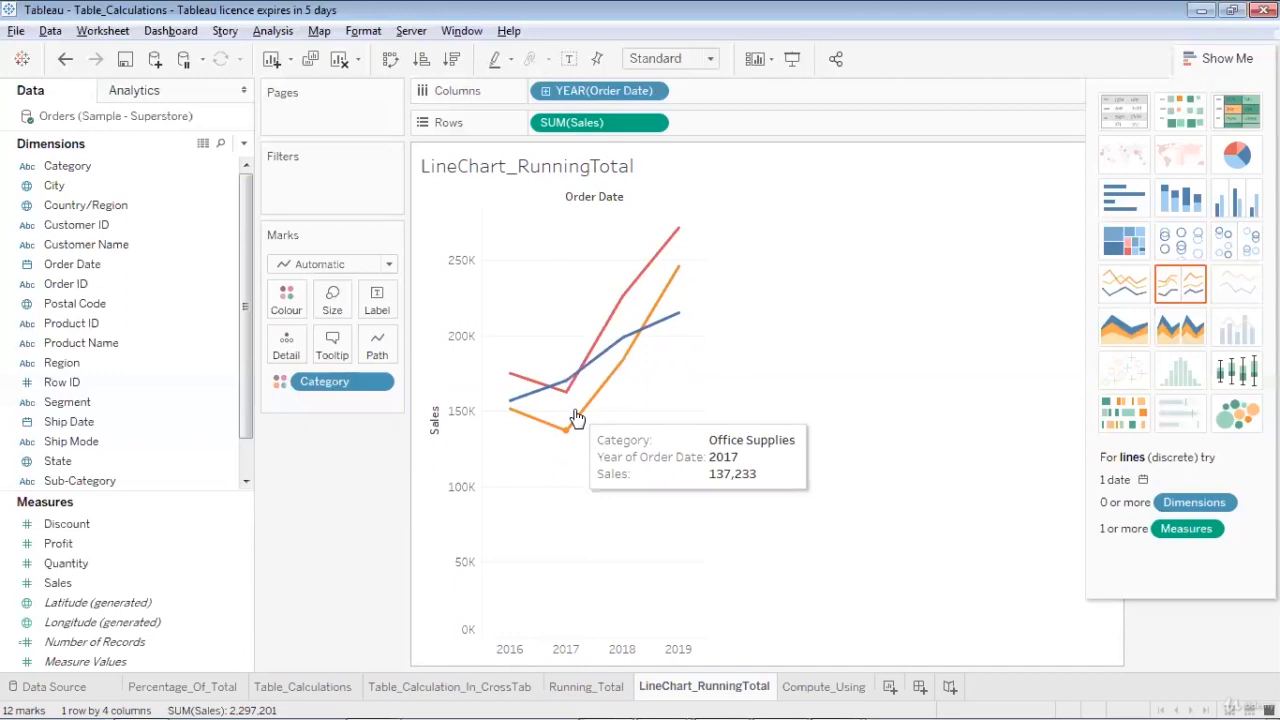
# Apply a Running Total quick table calculation to the Sales measure on Rows
pyautogui.click(653, 123)
pyautogui.moveTo(651, 450)
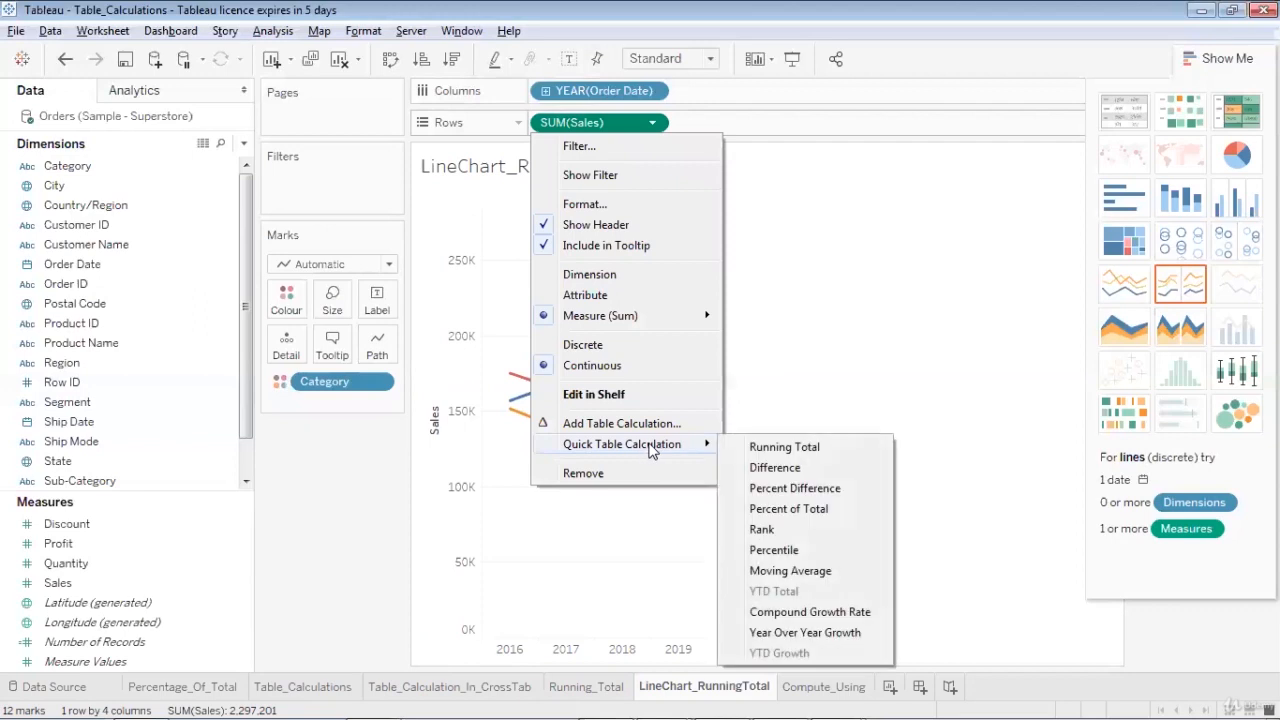
pyautogui.click(745, 450)
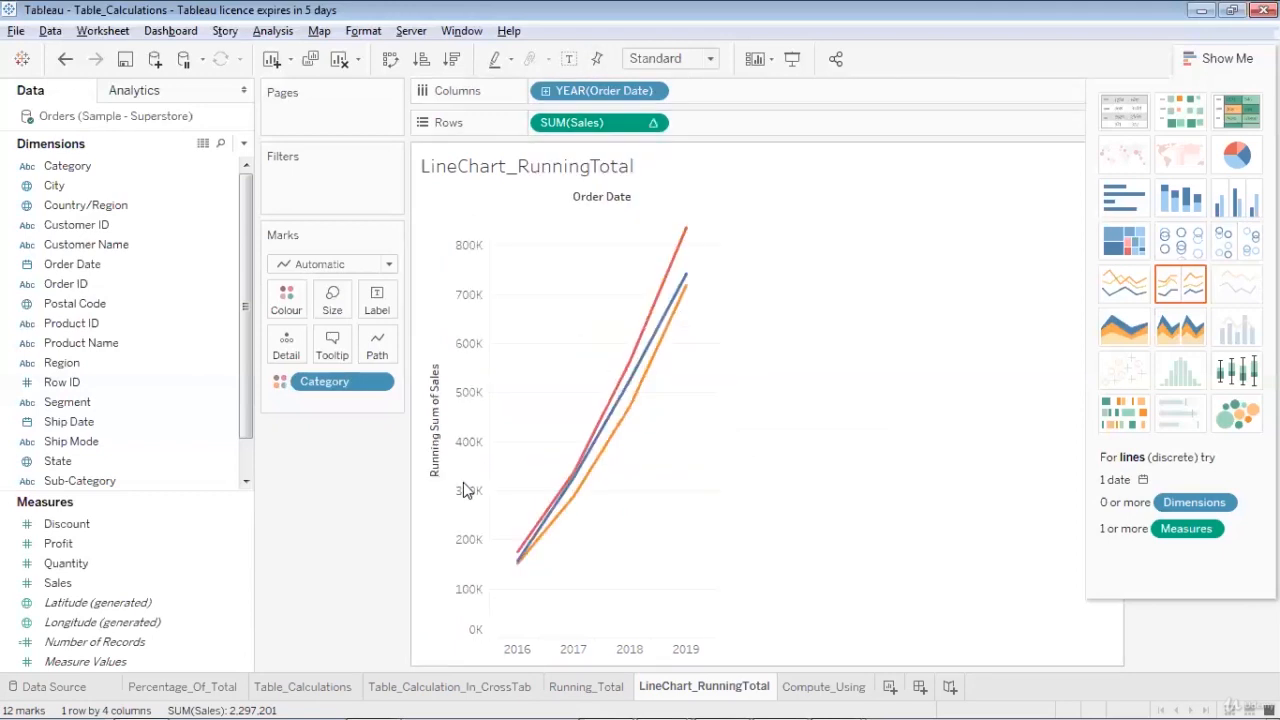
# Change the mark type of the running sales chart to Area
pyautogui.moveTo(538, 547)
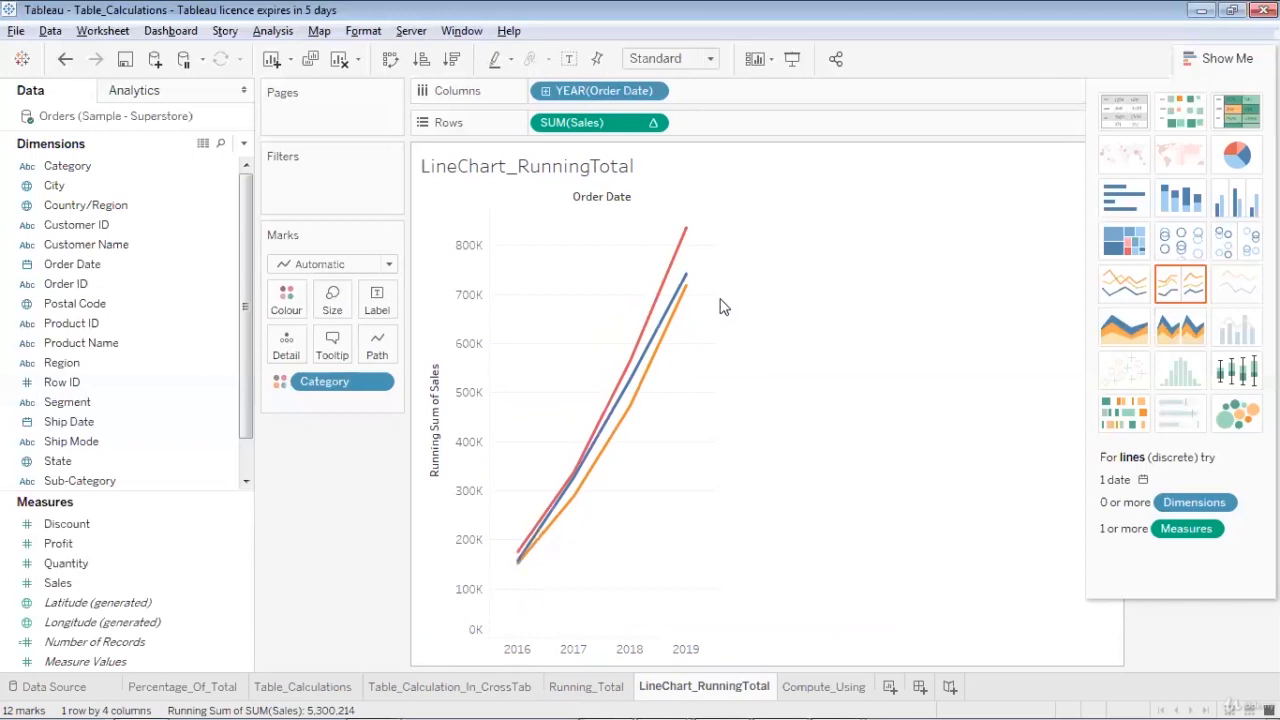
pyautogui.click(390, 266)
pyautogui.press('Escape')
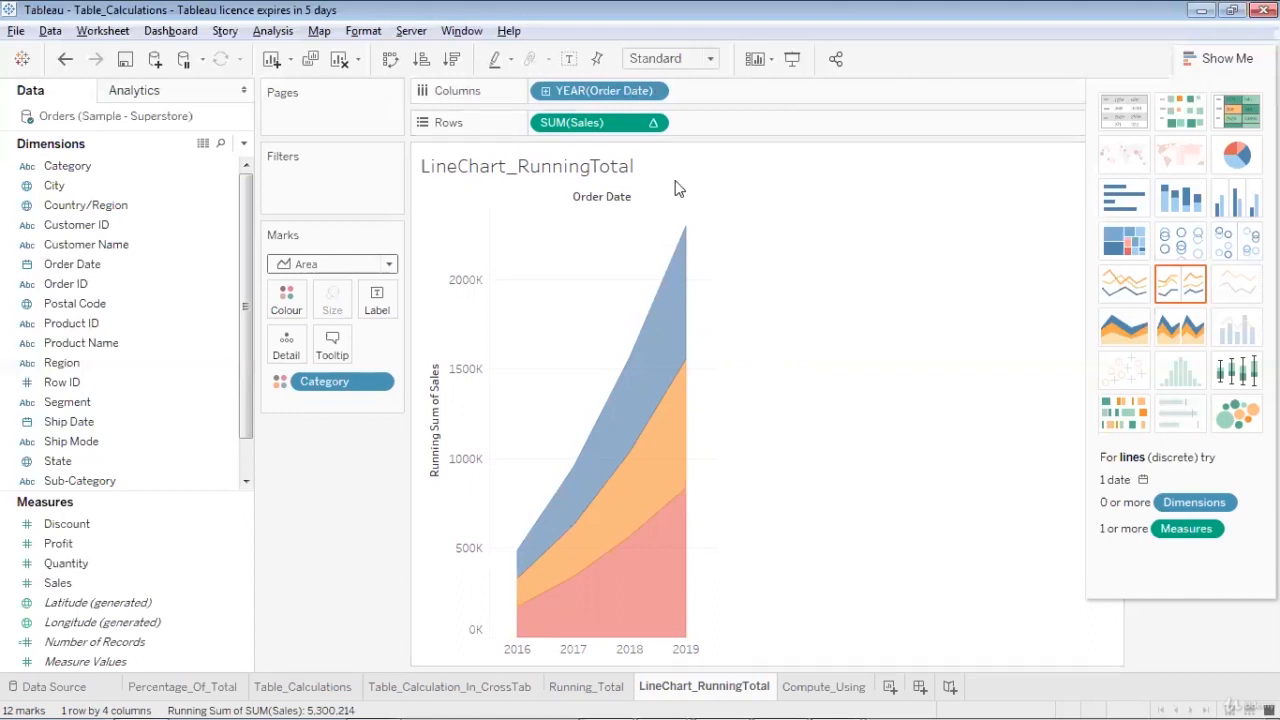
pyautogui.hotkey('ctrl', '2')
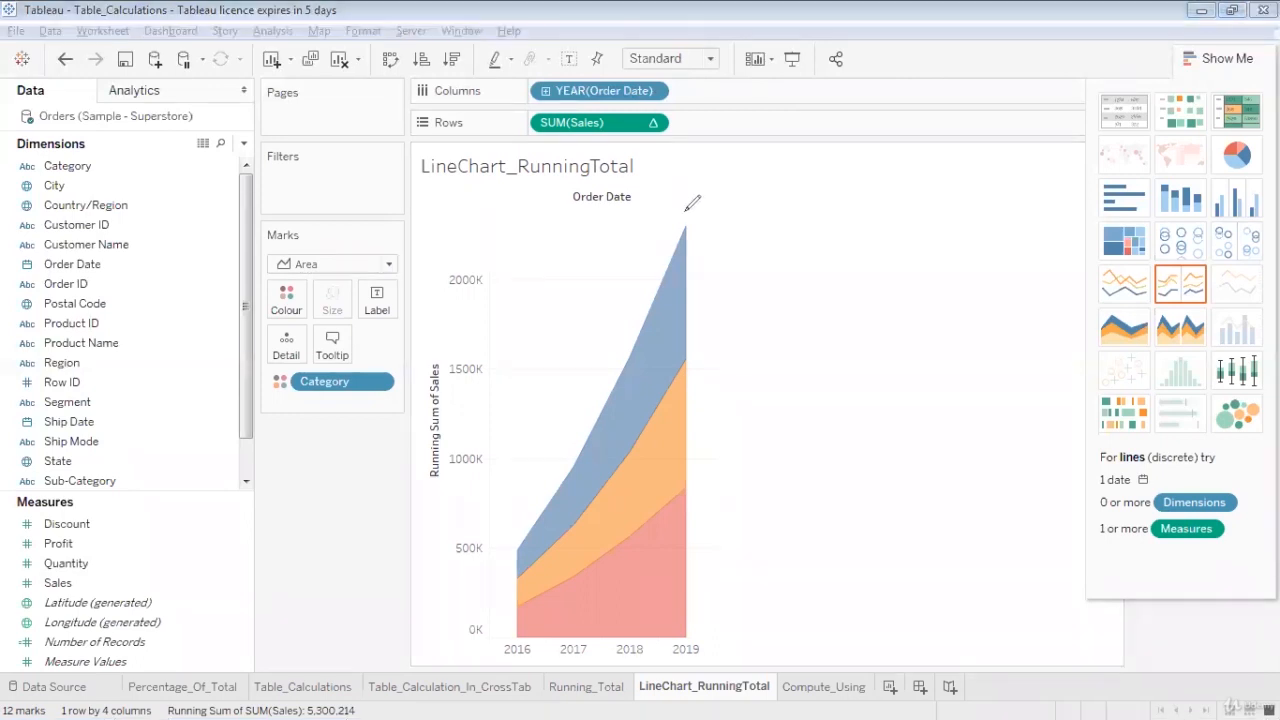
pyautogui.moveTo(684, 212)
pyautogui.mouseDown()
pyautogui.moveTo(505, 630)
pyautogui.moveTo(572, 652)
pyautogui.moveTo(724, 617)
pyautogui.moveTo(745, 474)
pyautogui.moveTo(705, 252)
pyautogui.mouseUp()
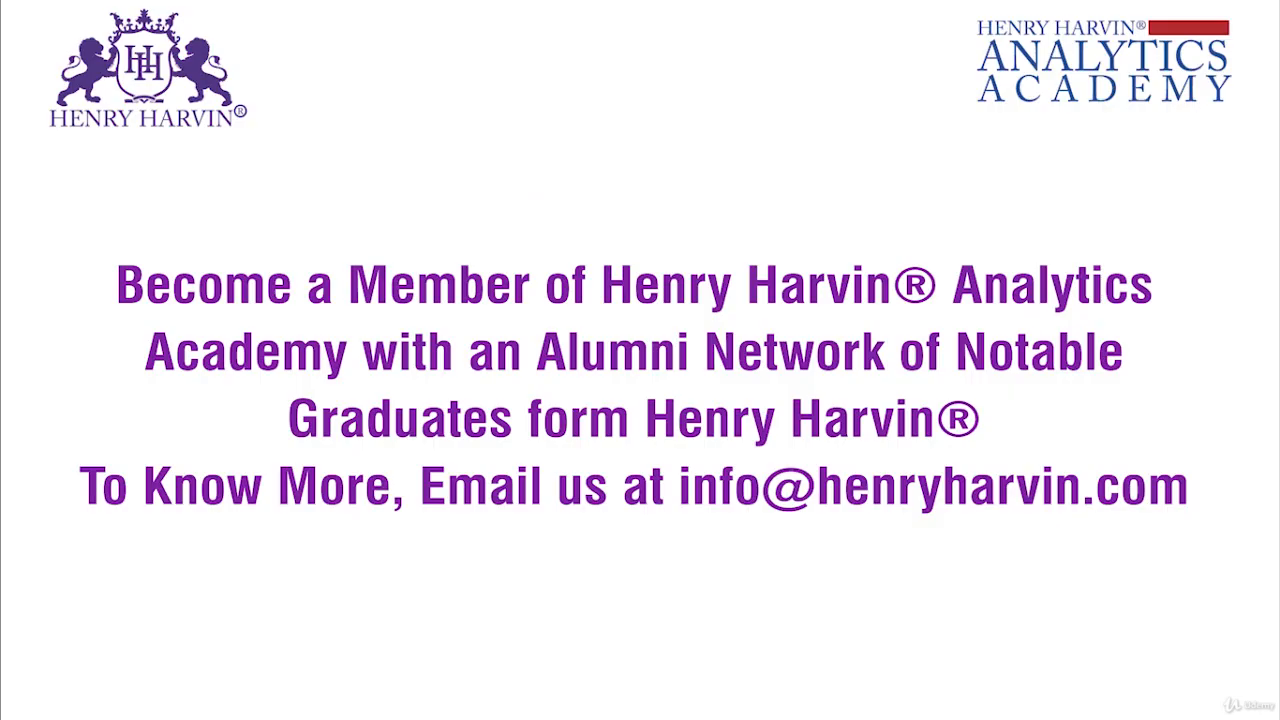